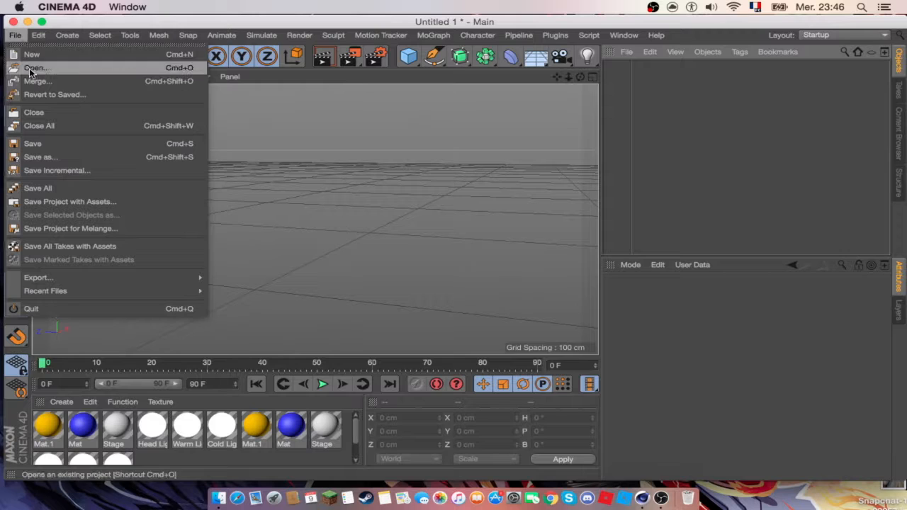
Open the RenderRoom.c4d project from the rig folder and check its render settings.
left_click(31, 68)
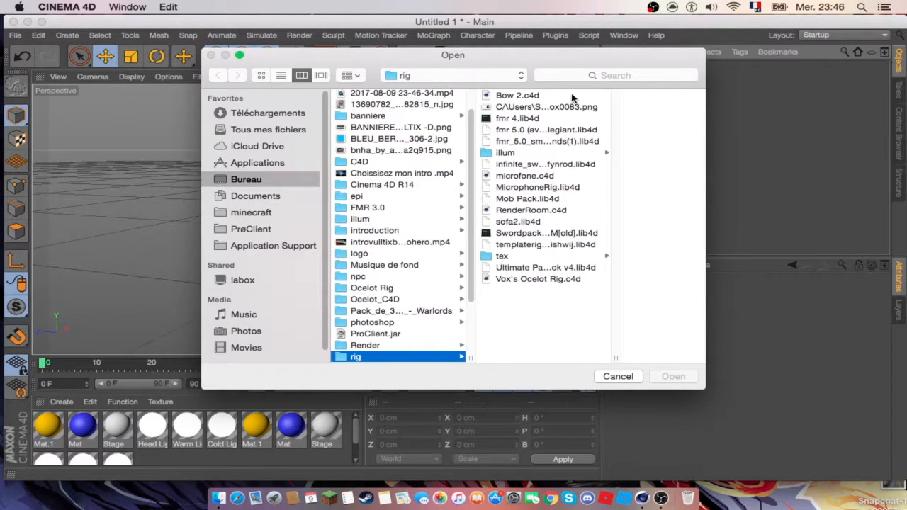
left_click(526, 210)
left_click(682, 377)
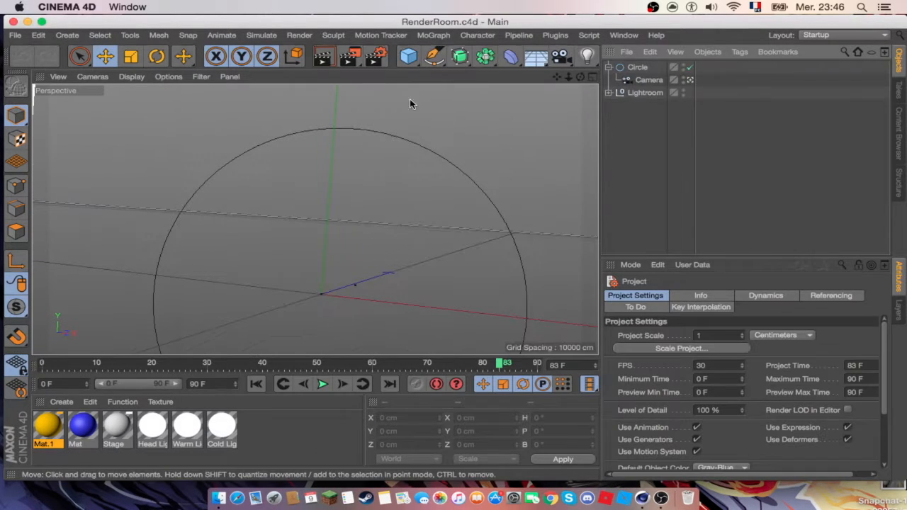
left_click(381, 63)
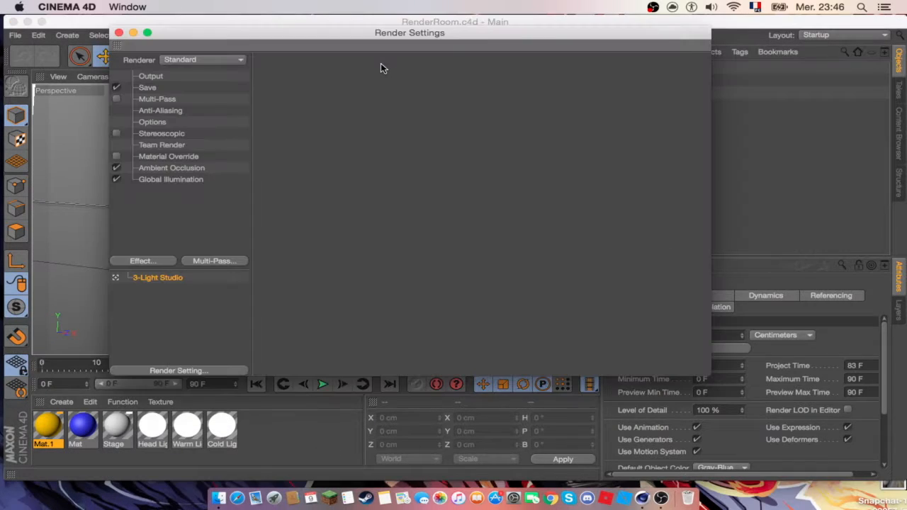
left_click(118, 32)
Open the fmr_5.0 smooth bends library from the rig folder and load the Fmr5.0 SmoothBends preset into the RenderRoom scene.
left_click(15, 35)
left_click(51, 74)
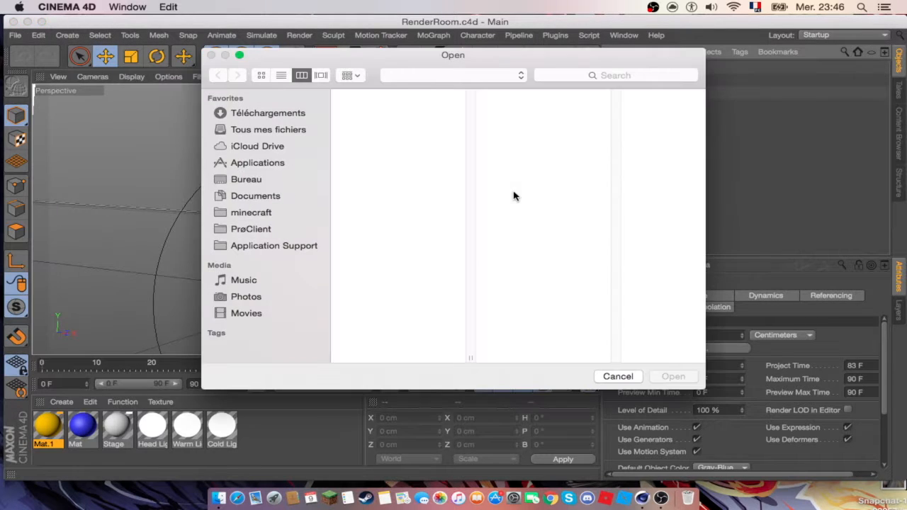
left_click(535, 141)
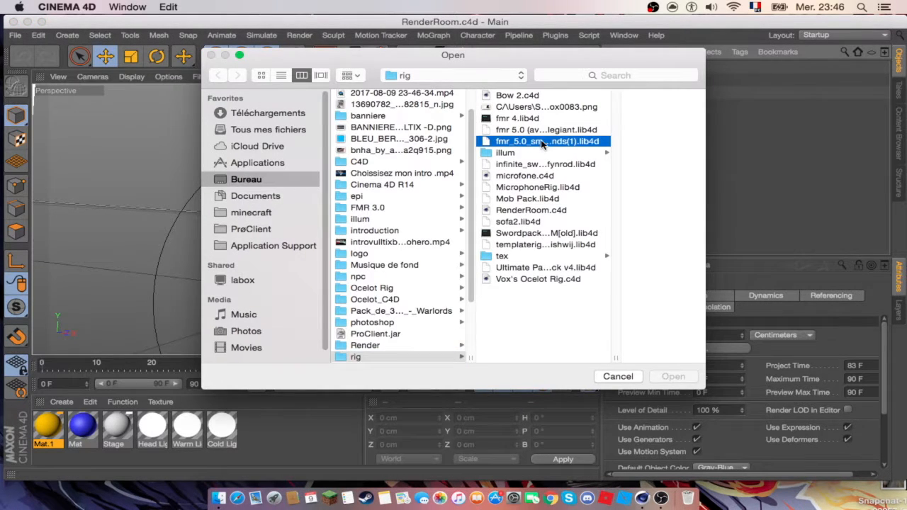
left_click(672, 376)
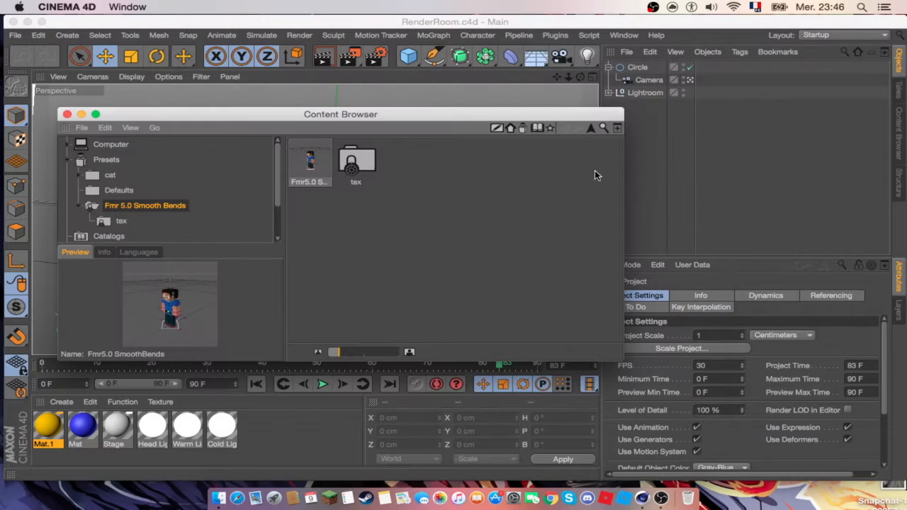
right_click(316, 162)
left_click(330, 185)
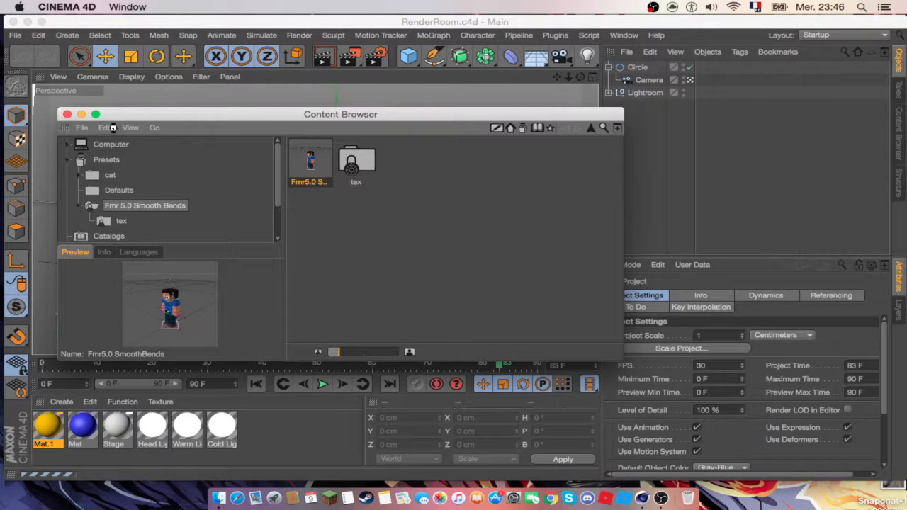
left_click(66, 115)
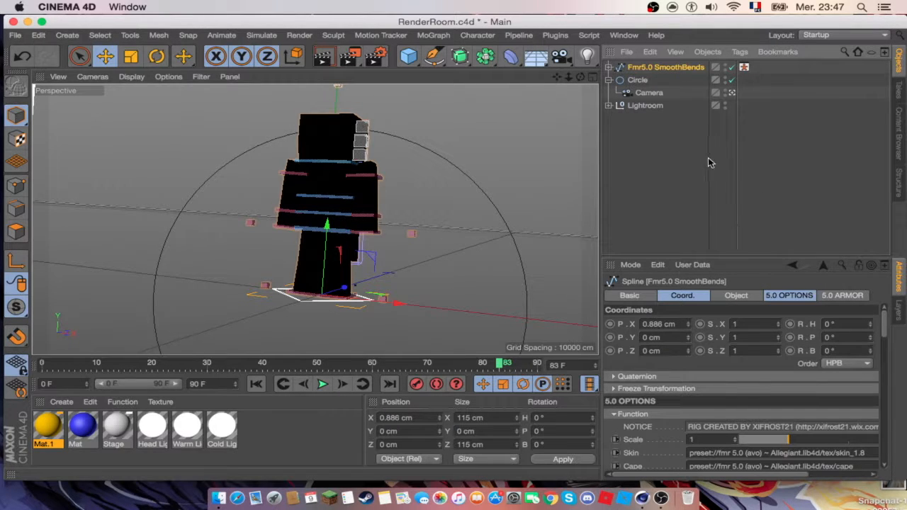
Examine the Fmr5.0 SmoothBends rig's layers and the contents of its Head group in the object hierarchy.
left_click(692, 149)
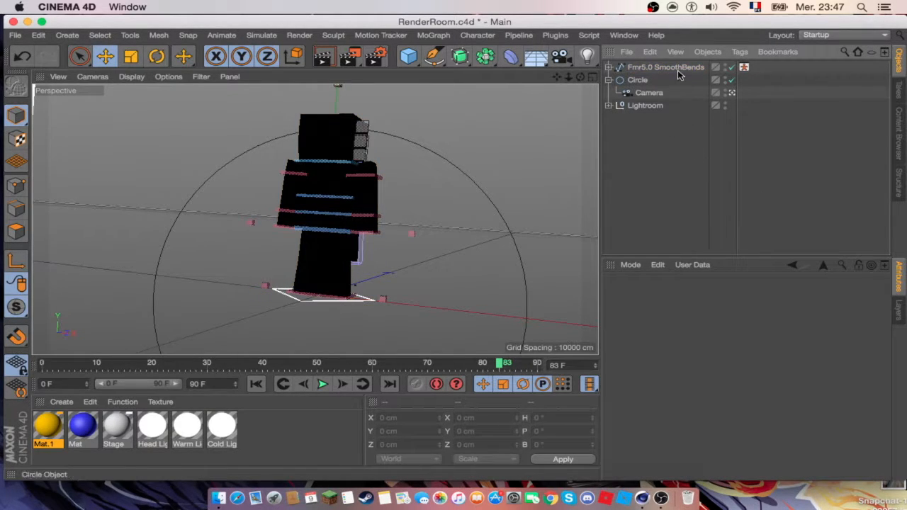
left_click(670, 68)
left_click(903, 321)
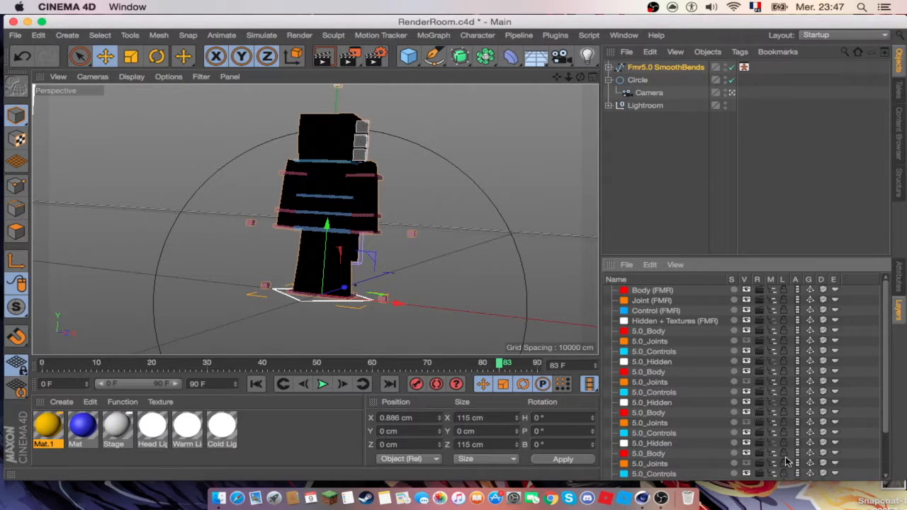
scroll(787, 462, "down", 3)
scroll(847, 365, "up", 3)
left_click(896, 280)
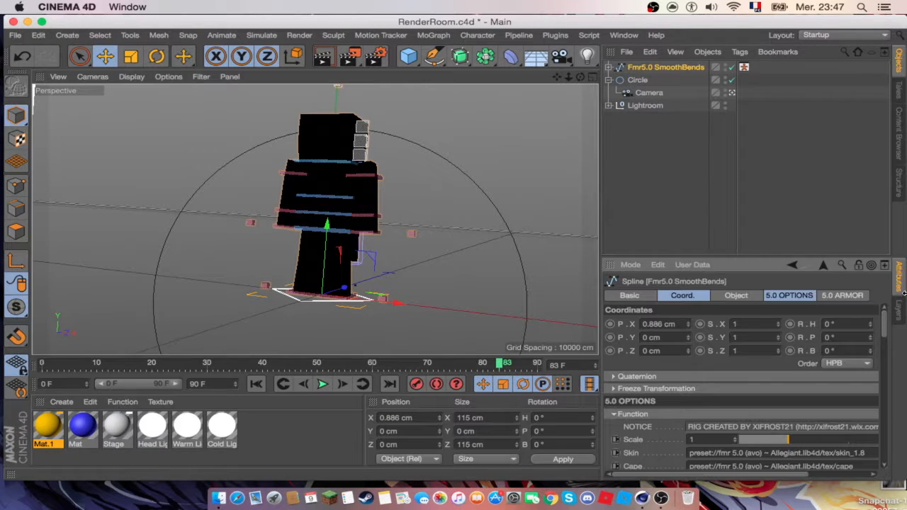
left_click(609, 67)
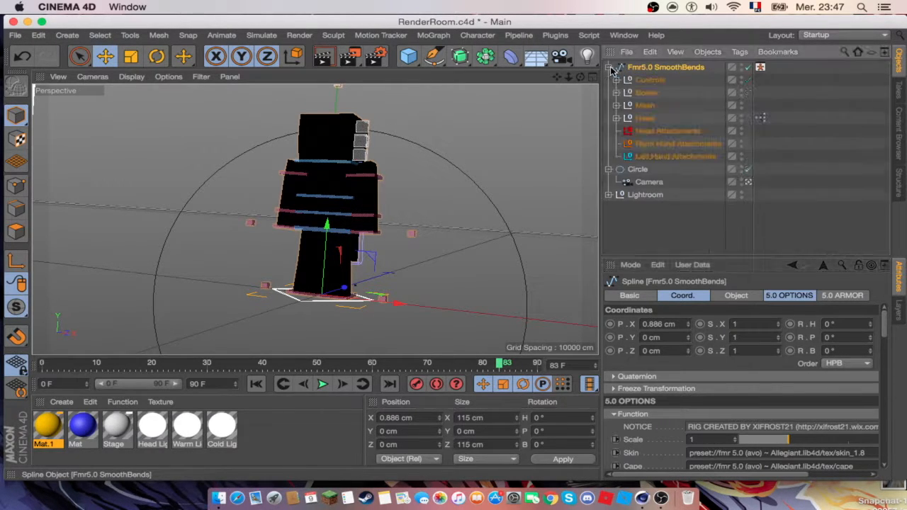
left_click(617, 119)
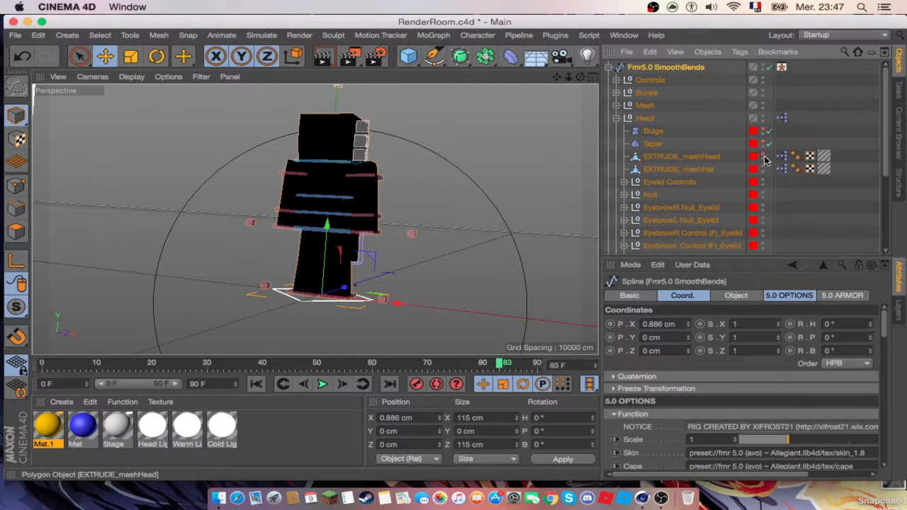
left_click(609, 66)
Apply skinfaismaison.png from the skin folder on the desktop as the rig's skin texture.
scroll(853, 453, "right", 3)
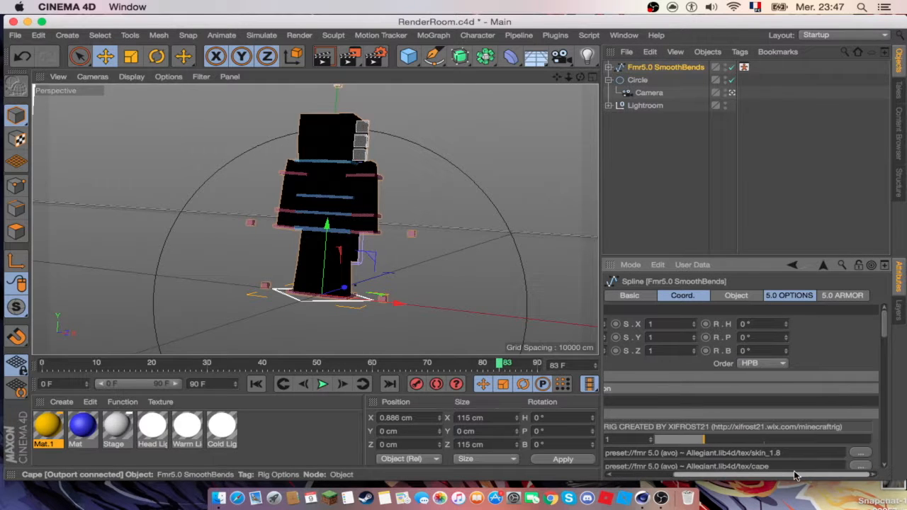
left_click(855, 453)
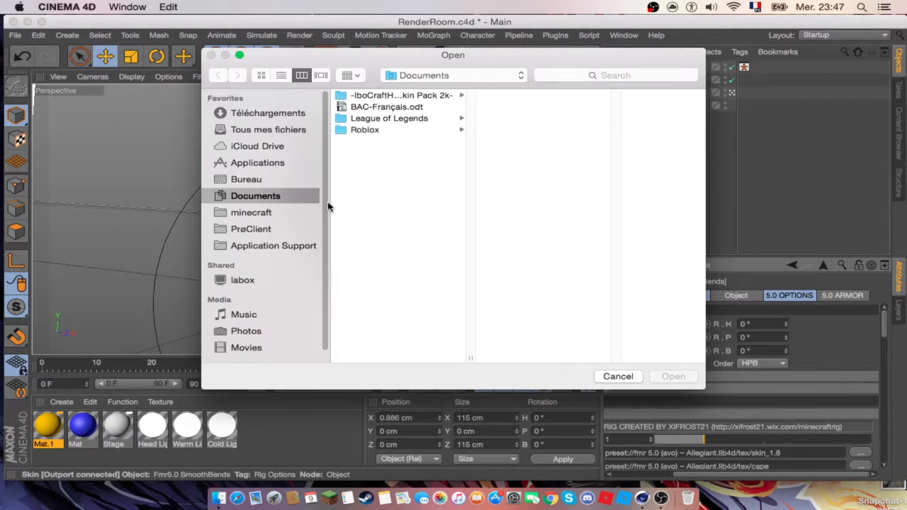
left_click(254, 178)
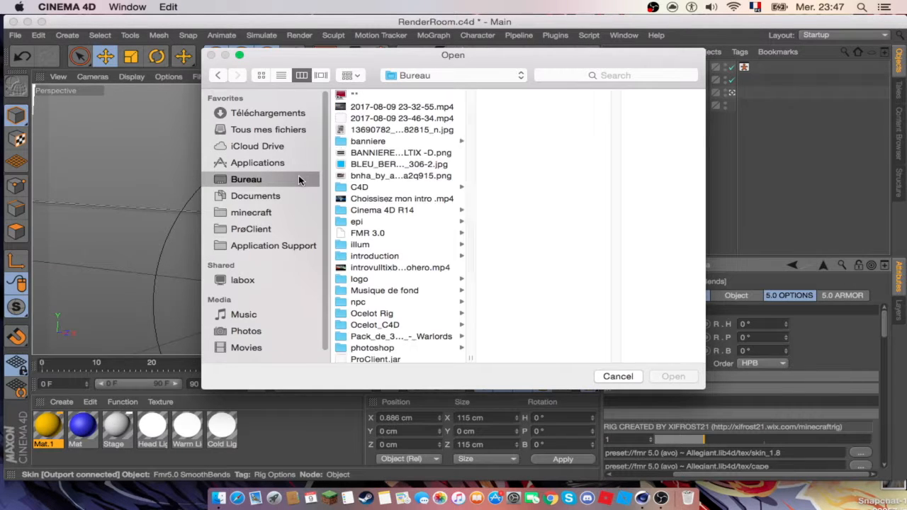
scroll(413, 305, "down", 3)
left_click(357, 299)
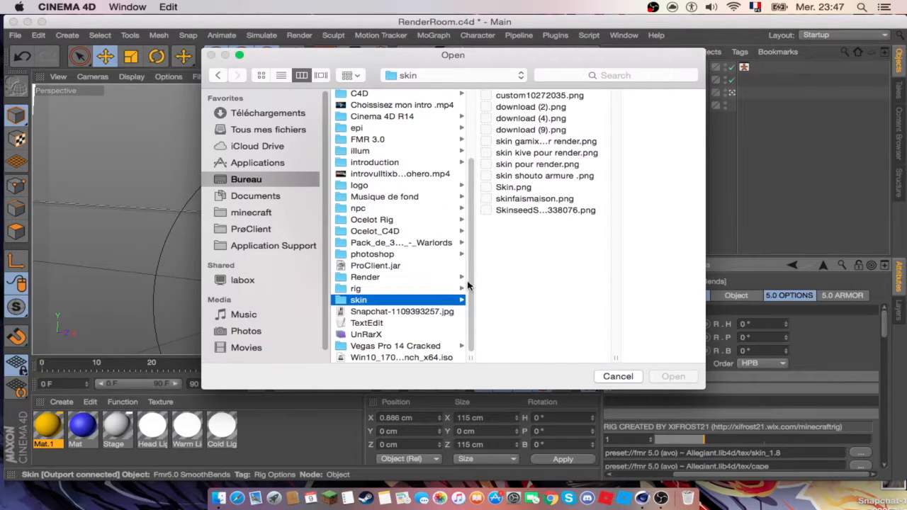
left_click(586, 201)
left_click(674, 376)
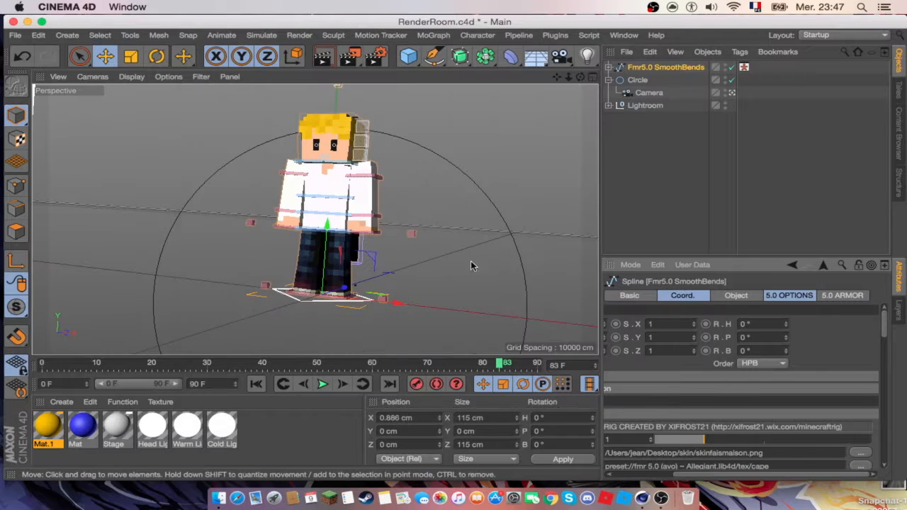
Raise the character's head off the body by moving the neck control up to a Y position of about 63 cm.
left_click_drag(569, 77, 566, 172)
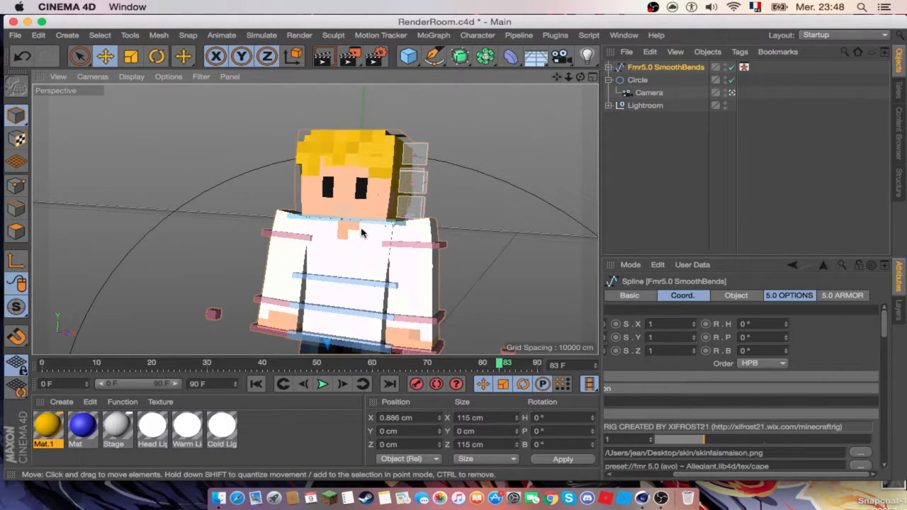
left_click(365, 225)
left_click_drag(362, 185, 388, 55)
left_click_drag(568, 77, 557, 236)
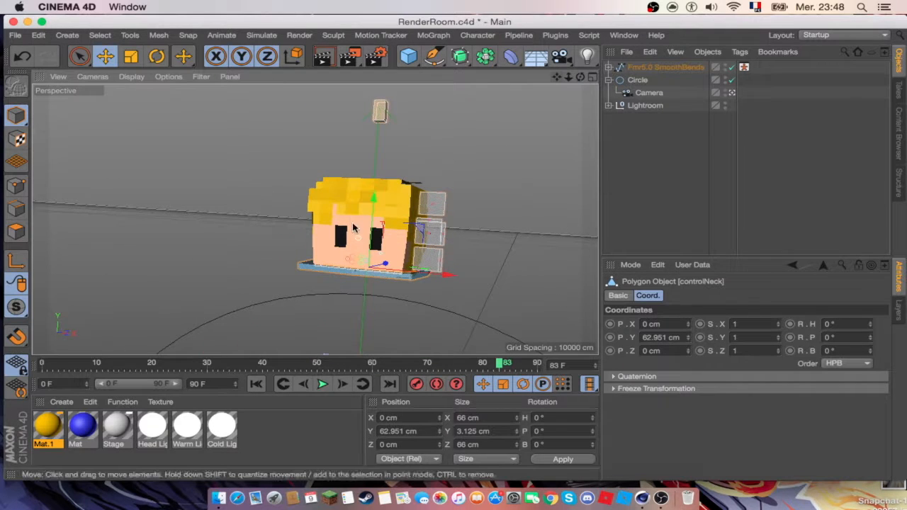
Move the meshHat hair layer about 86 cm along positive X and the other hat mesh away on the opposite side of the head.
left_click(312, 201)
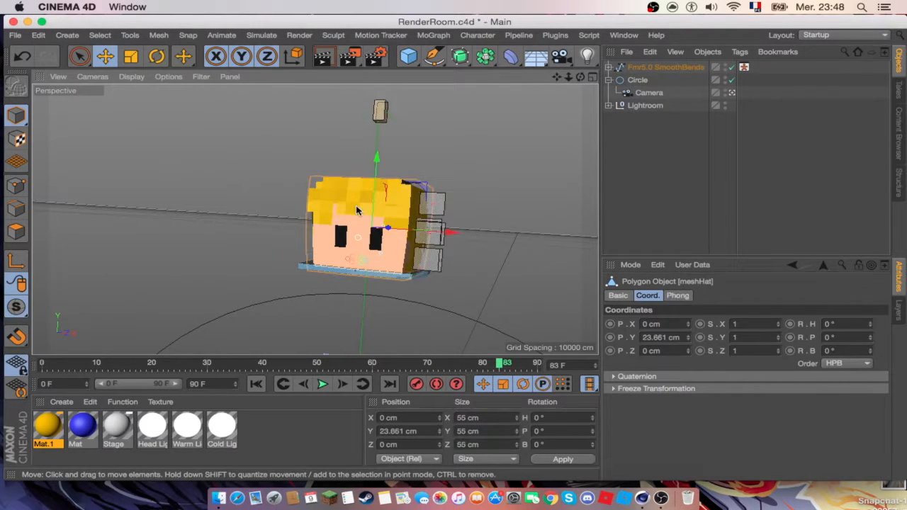
left_click_drag(448, 233, 601, 245)
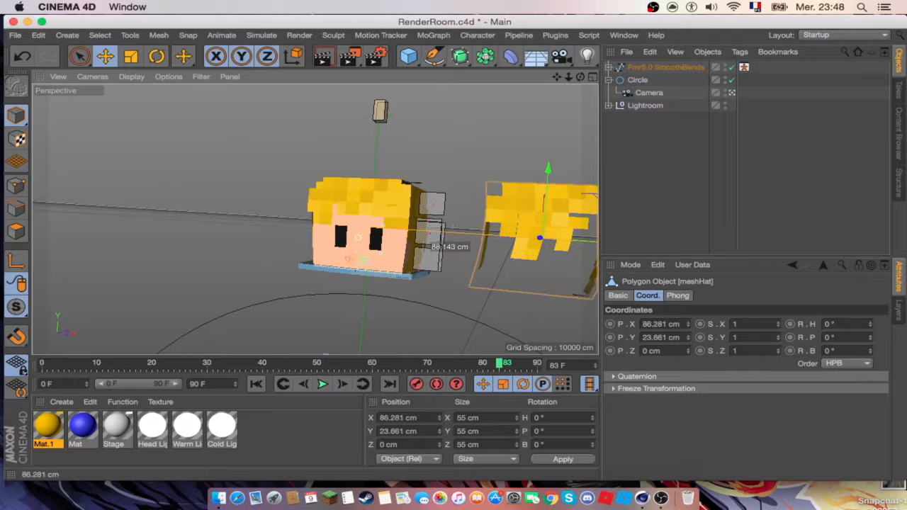
left_click(307, 206)
left_click_drag(445, 233, 207, 223)
Raise EXTRUDE_meshHead above the eyed head to a Y position of about 103 cm.
left_click(393, 193)
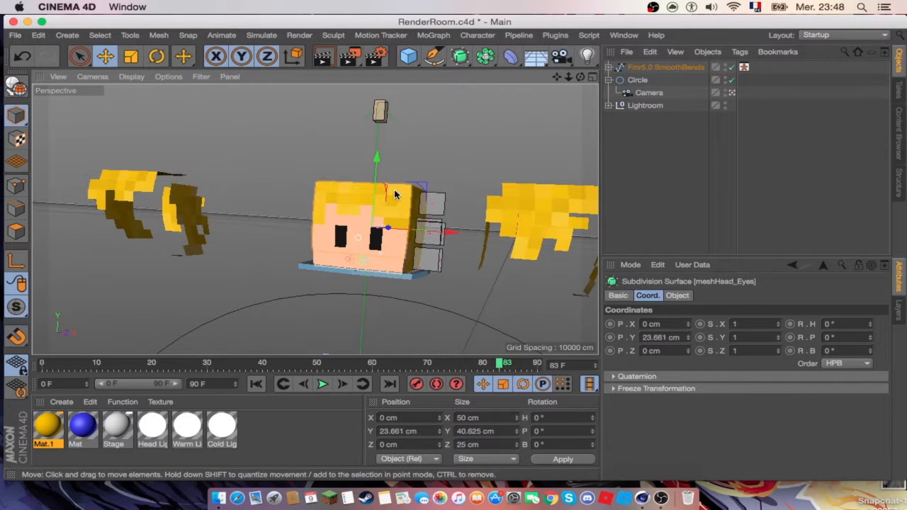
left_click(407, 208)
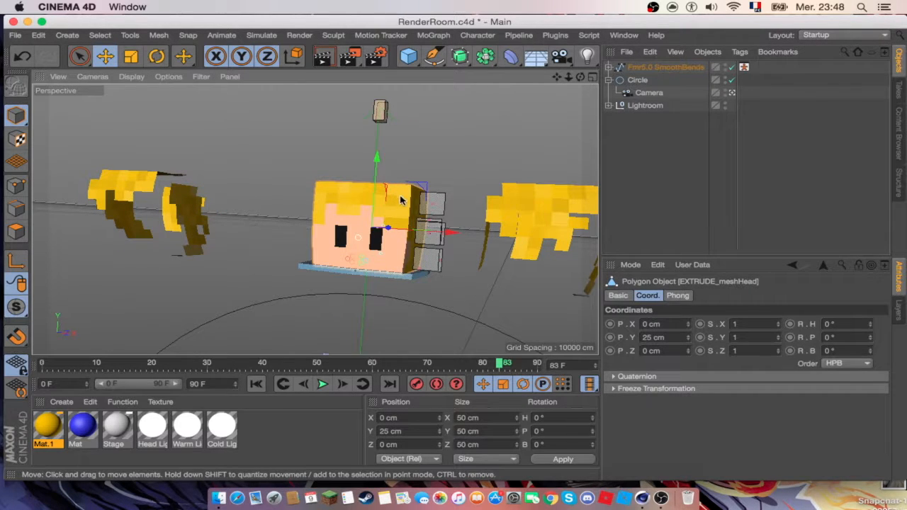
left_click_drag(376, 186, 381, 86)
left_click_drag(556, 78, 557, 157)
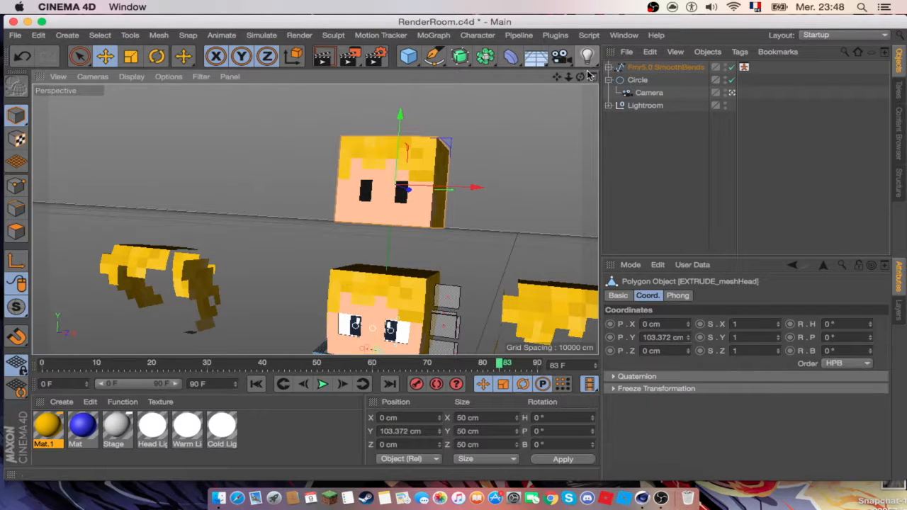
left_click_drag(580, 77, 510, 77)
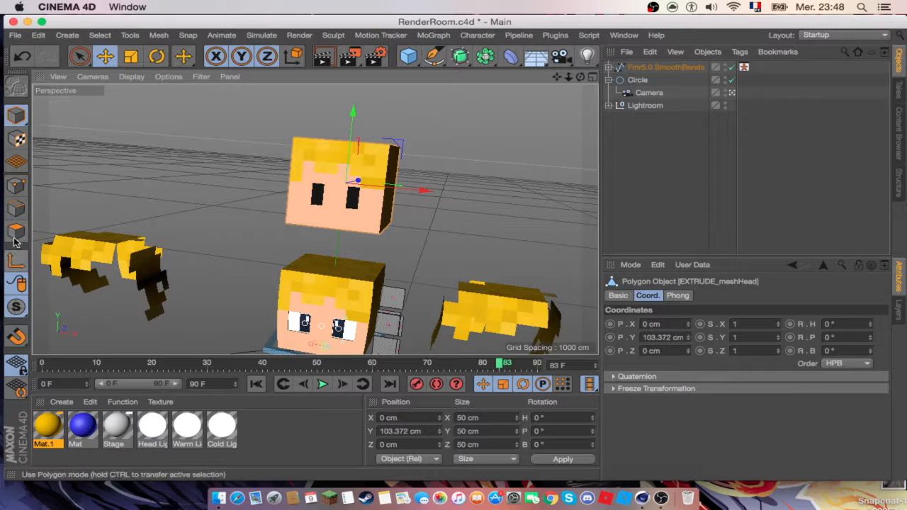
Select the face polygons below the hair on the raised head's front in Polygon mode, using Live Selection with radius 5.
left_click(15, 236)
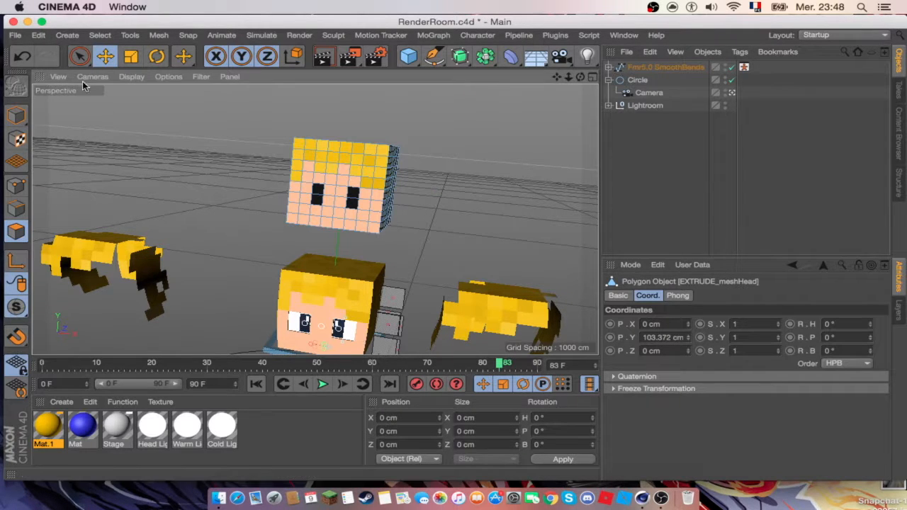
left_click(80, 58)
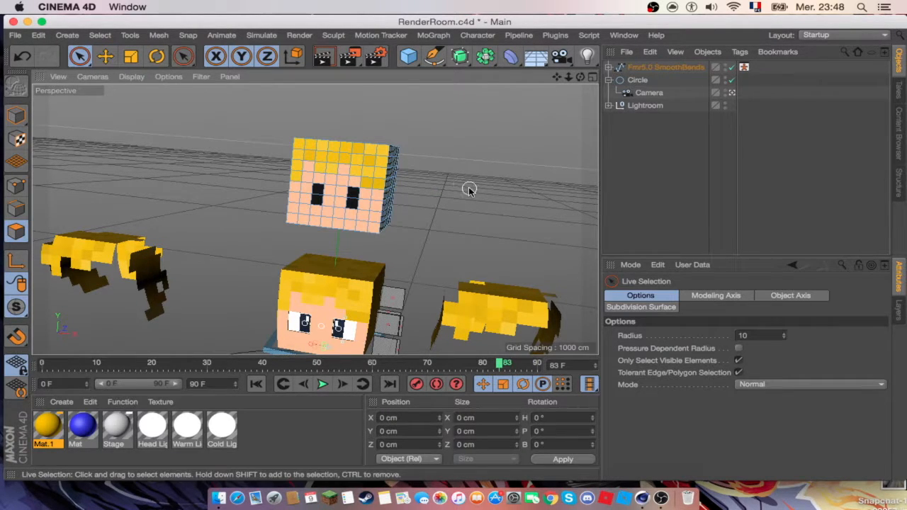
middle_click_drag(469, 189, 467, 188)
mouse_move(347, 199)
left_mouse_down()
mouse_move(345, 171)
mouse_move(342, 195)
mouse_move(311, 185)
mouse_move(307, 168)
mouse_move(312, 194)
mouse_move(297, 203)
mouse_move(356, 207)
mouse_move(347, 225)
mouse_move(372, 216)
mouse_move(366, 201)
left_mouse_up()
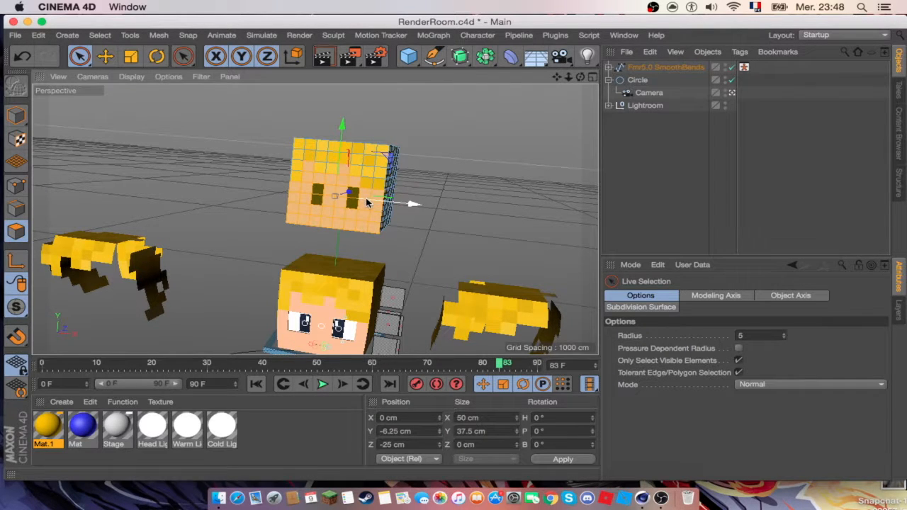
Add the skin-coloured polygons on the sides of the raised head to the selection.
left_click_drag(583, 76, 365, 88)
left_click_drag(365, 223, 363, 228)
left_click_drag(583, 79, 439, 86)
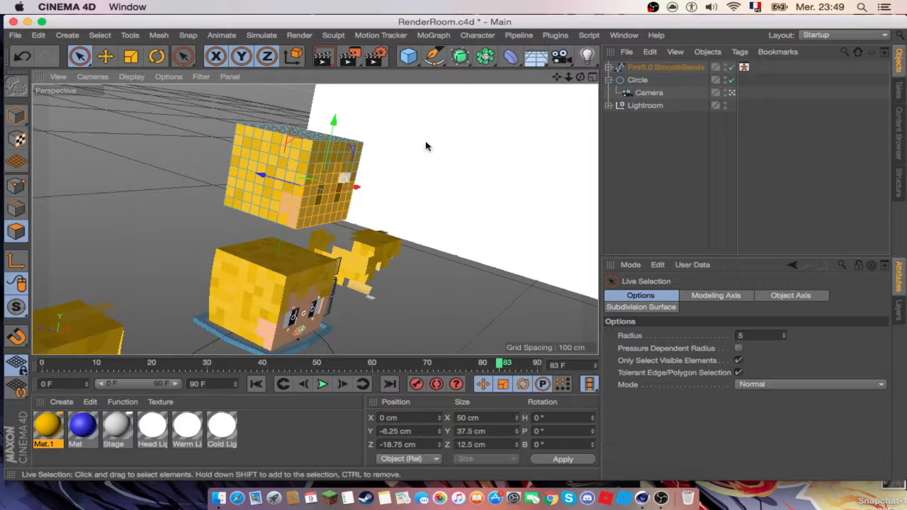
Add the underside polygons of the raised head to the selection and undo the accidental reselection on its side.
left_click_drag(580, 77, 532, 39)
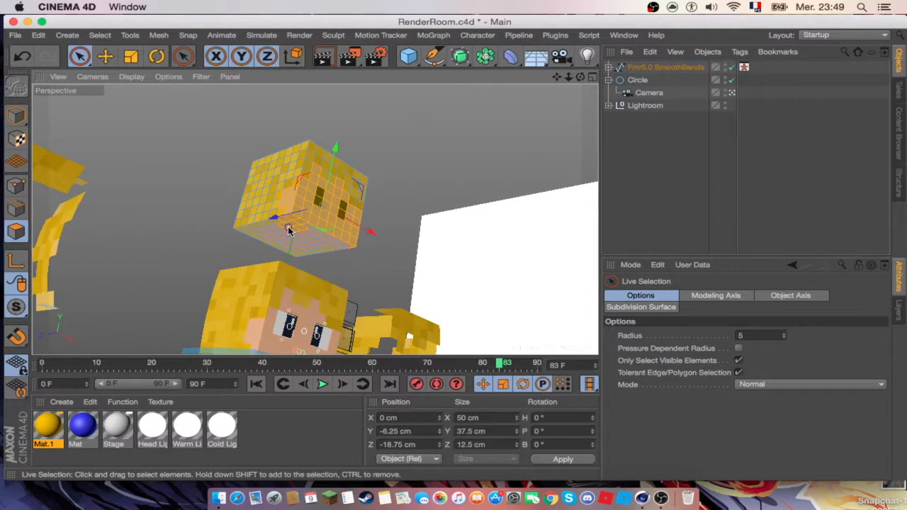
mouse_move(273, 236)
left_mouse_down("shift")
mouse_move(301, 243)
mouse_move(294, 246)
mouse_move(307, 238)
left_mouse_up("shift")
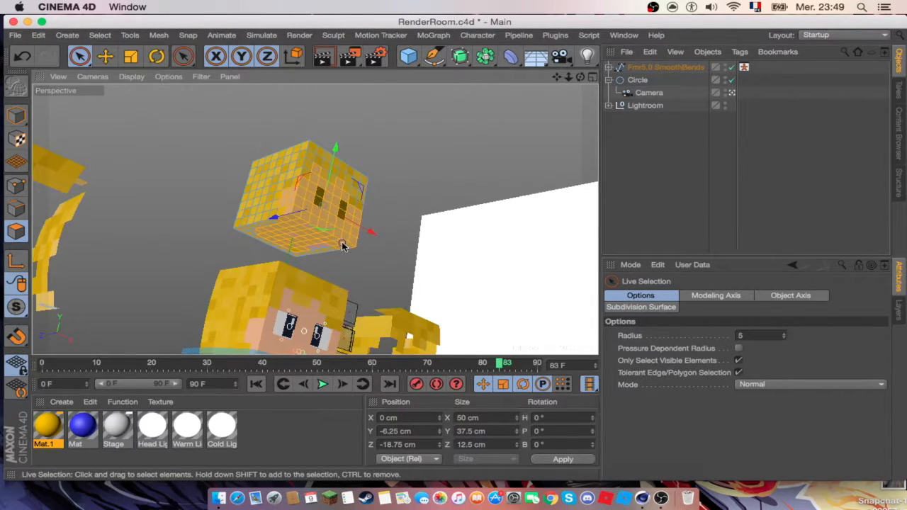
mouse_move(316, 246)
left_mouse_down()
mouse_move(293, 237)
mouse_move(592, 110)
left_mouse_up()
left_click_drag(579, 76, 546, 192)
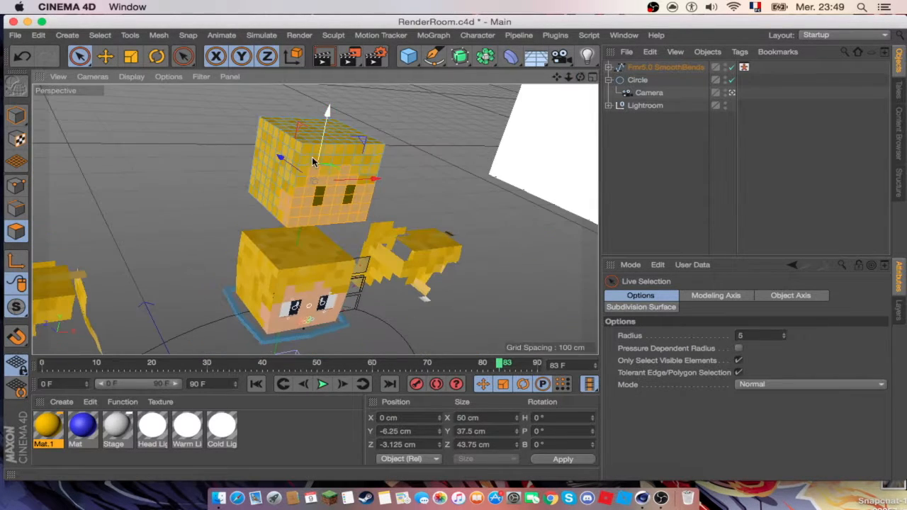
left_click(276, 185)
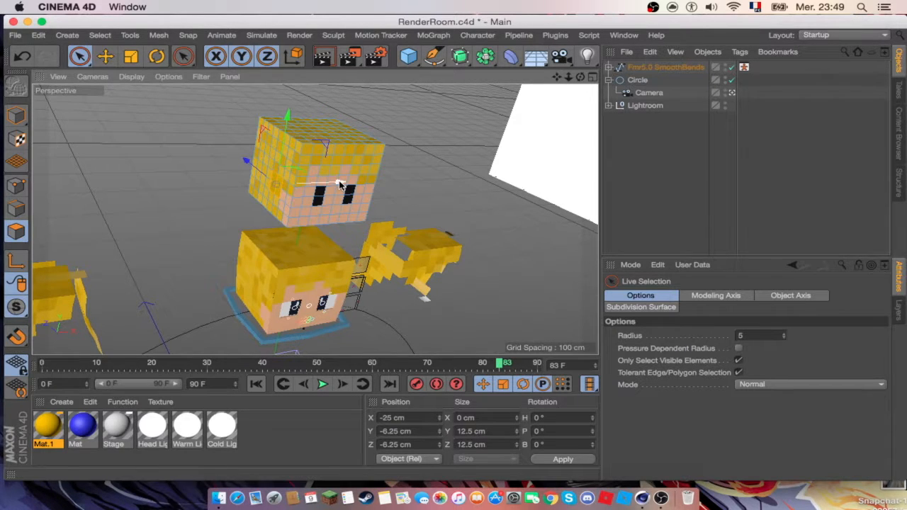
left_click(19, 59)
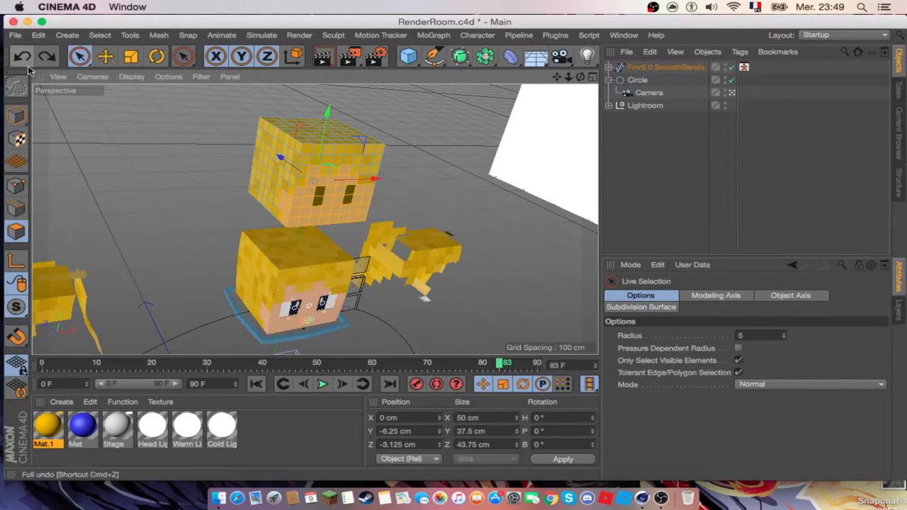
left_click(287, 177)
left_click(258, 172)
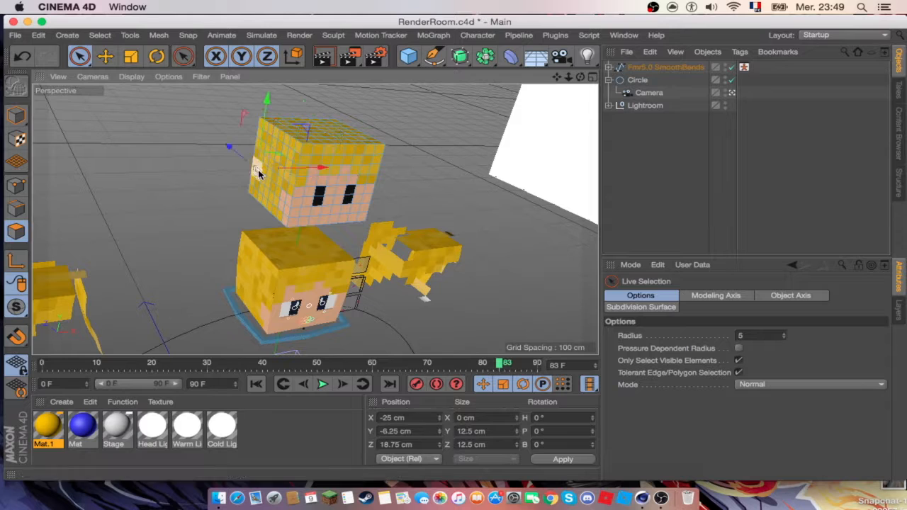
left_click(351, 166)
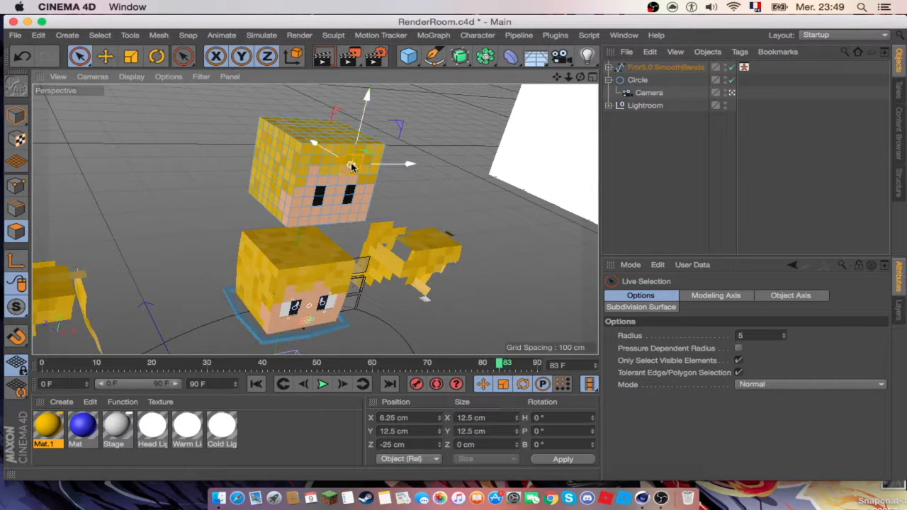
left_click(299, 197, "shift")
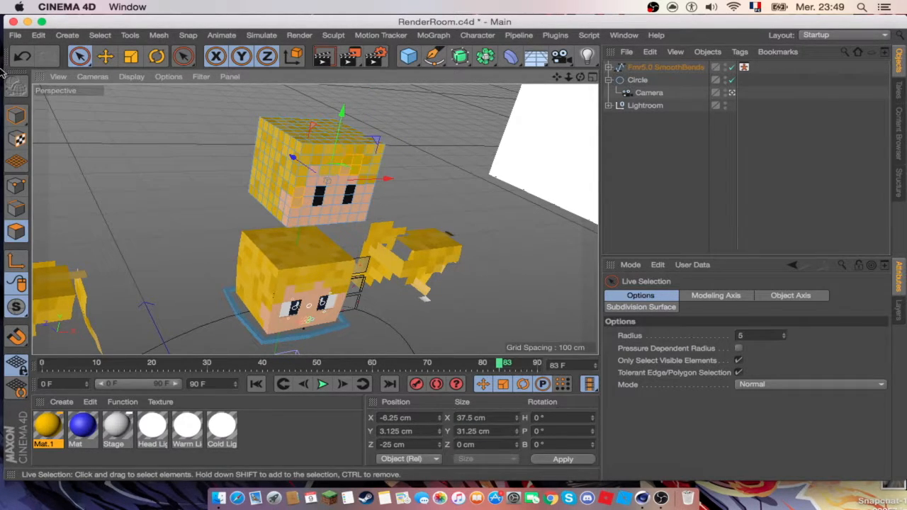
left_click(21, 56)
left_click(21, 57)
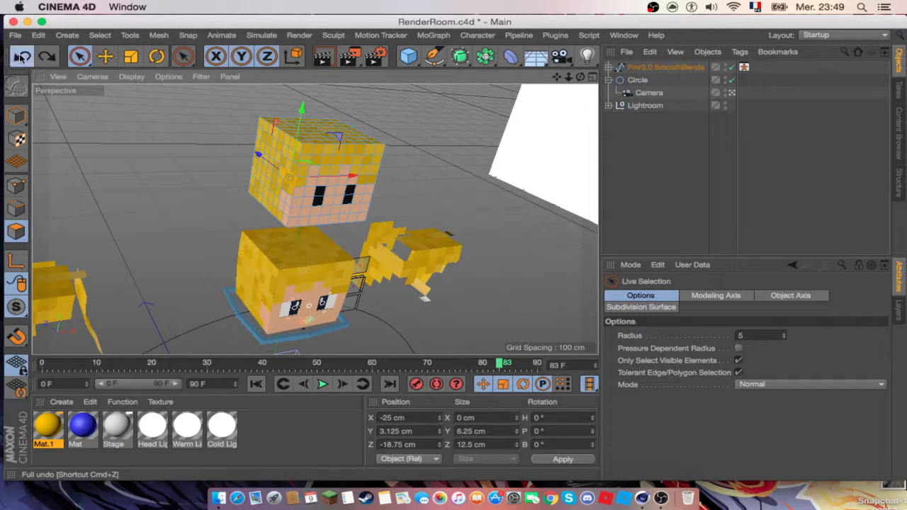
left_click(22, 57)
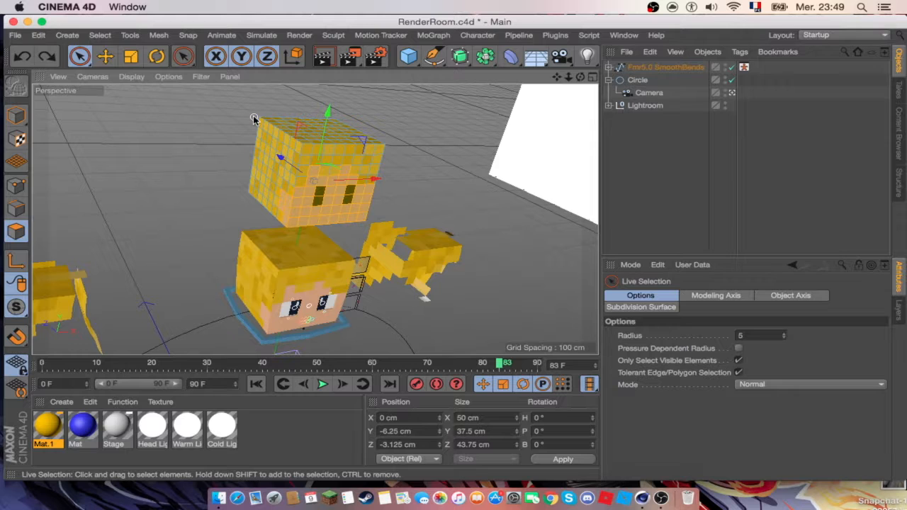
Delete the selected non-hair polygons from the raised head and extrude all its remaining hair polygons by 1.1 cm.
key("Delete")
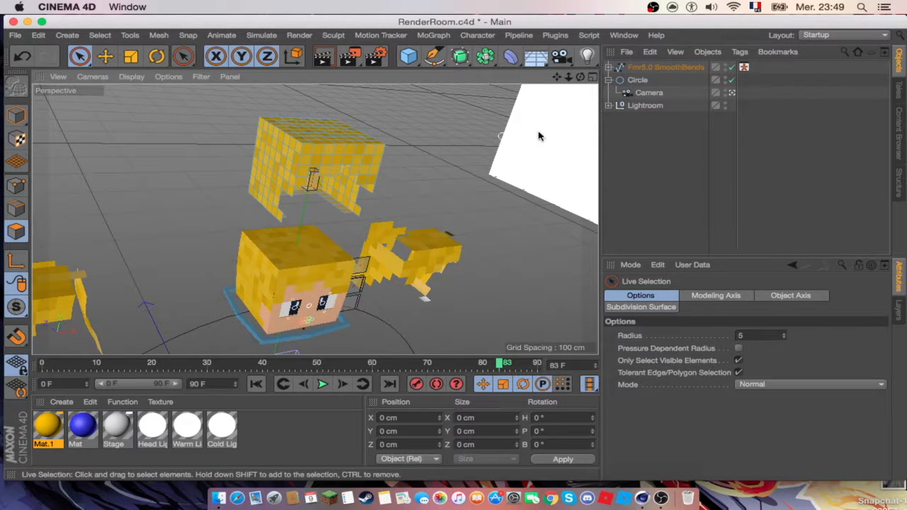
mouse_move(581, 77)
left_mouse_down()
mouse_move(556, 77)
mouse_move(581, 78)
left_mouse_up()
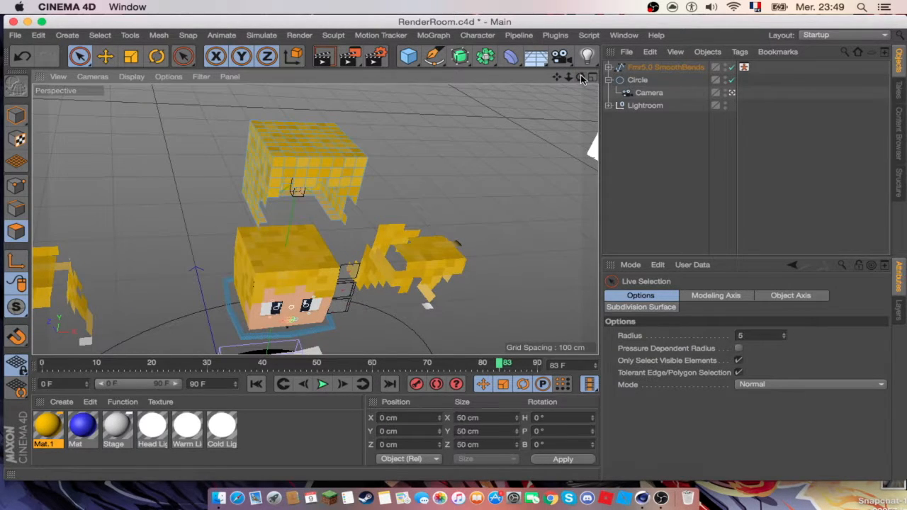
key("ctrl+a")
right_click(331, 154)
left_click(383, 278)
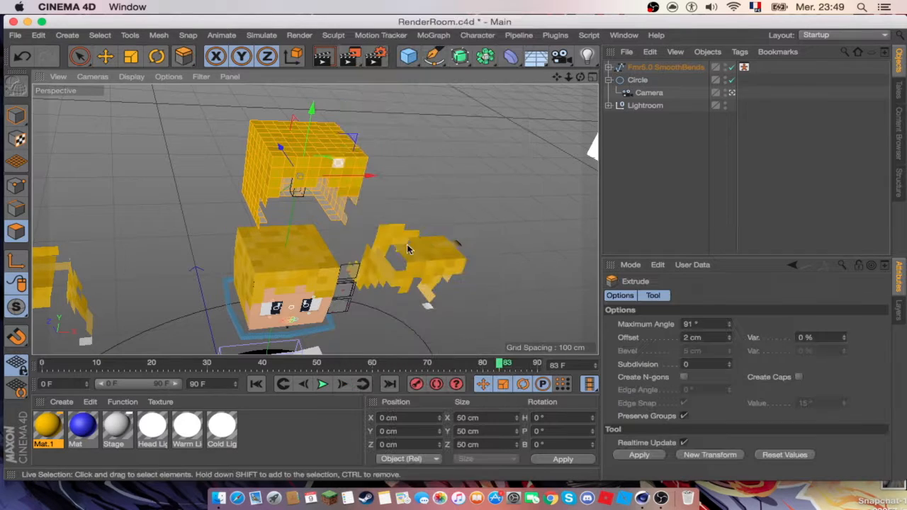
left_click_drag(331, 145, 342, 145)
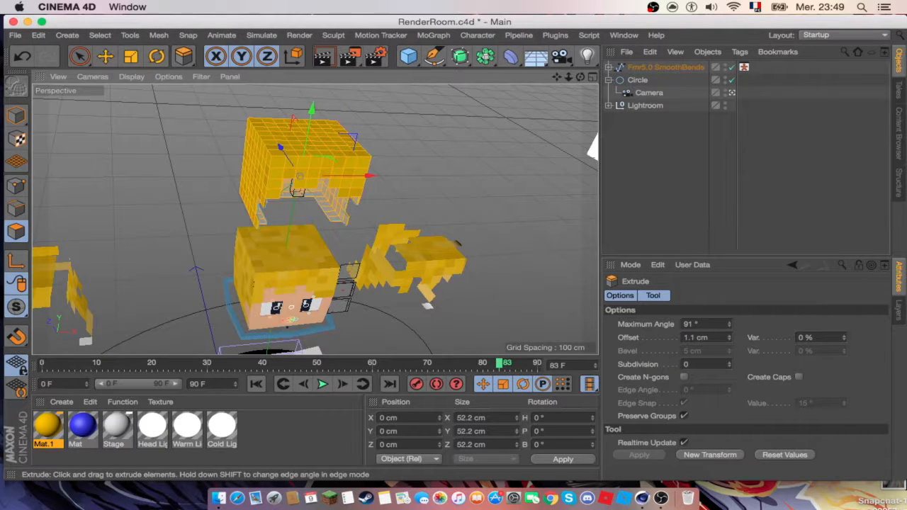
In Model mode, set the Y position of the extruded hair mesh EXTRUDE_meshHead to 25 cm.
left_click(19, 116)
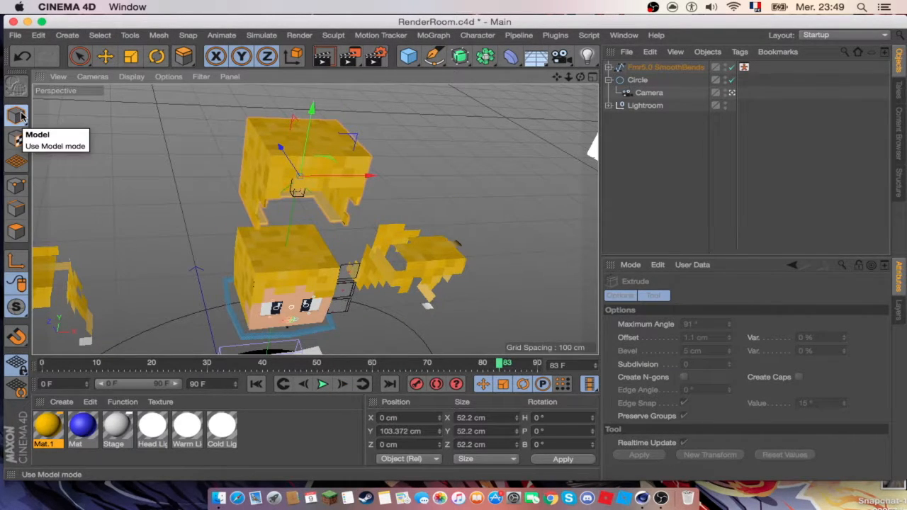
left_click(105, 56)
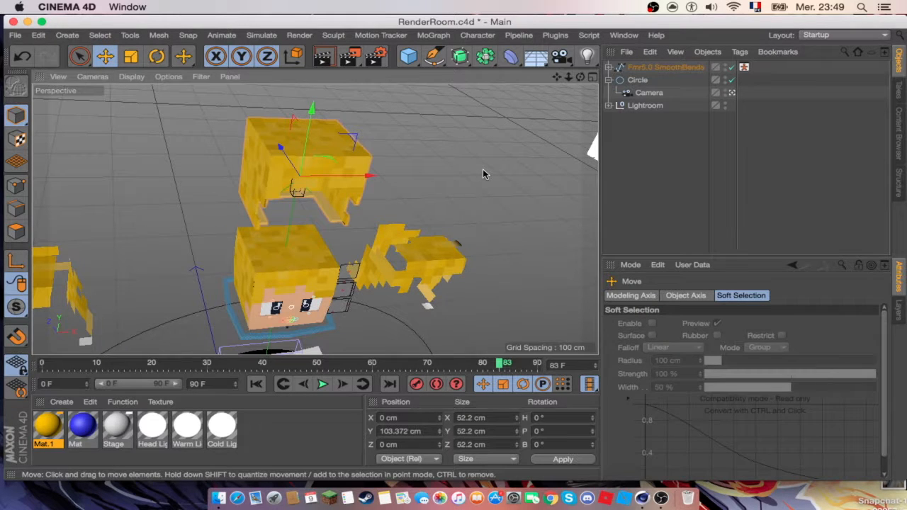
left_click(334, 158)
left_click(646, 296)
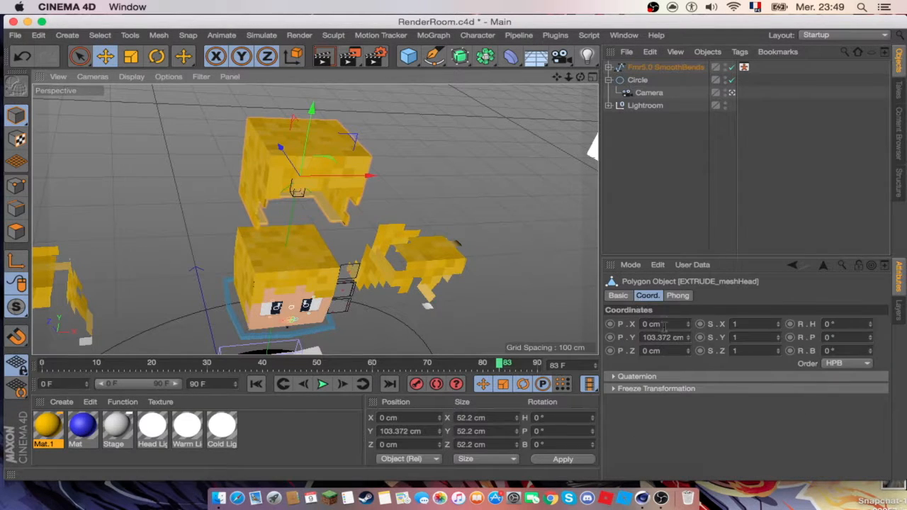
left_click_drag(671, 339, 576, 326)
key("BackSpace")
type("25")
key("Return")
left_click_drag(580, 76, 540, 151)
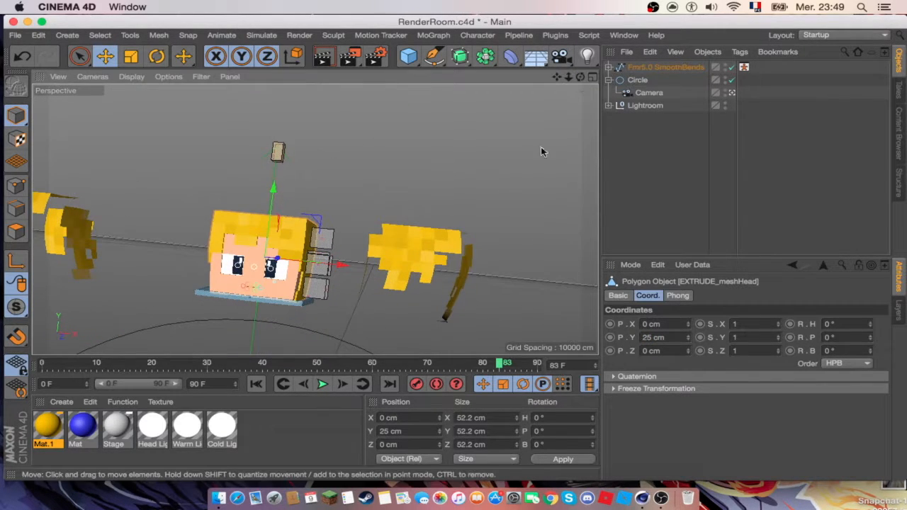
Select the visible hair polygons on the front of meshHat in Polygon mode, using Live Selection with radius 5.
left_click(428, 242)
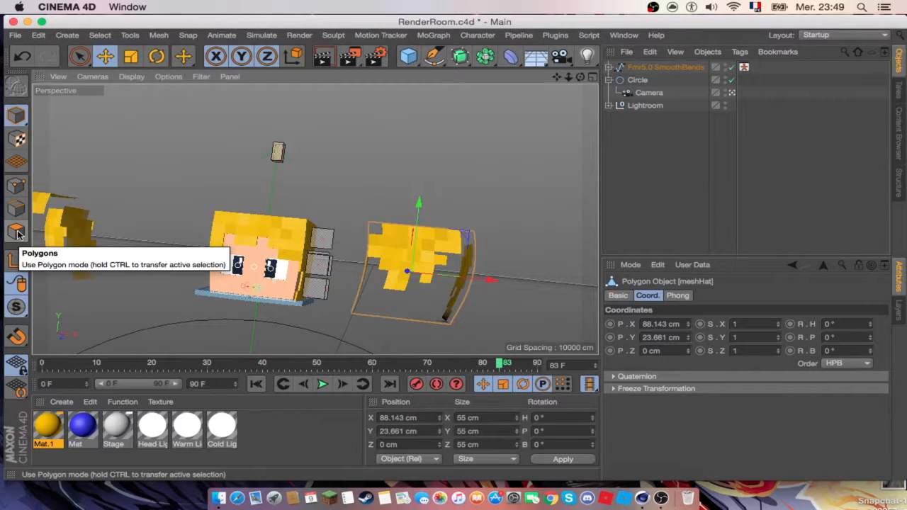
left_click(18, 233)
left_click(82, 58)
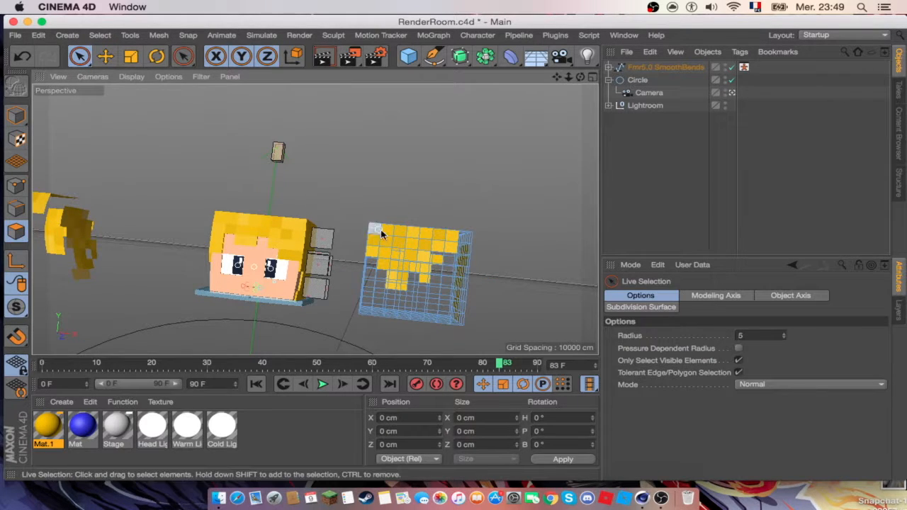
left_click(392, 230)
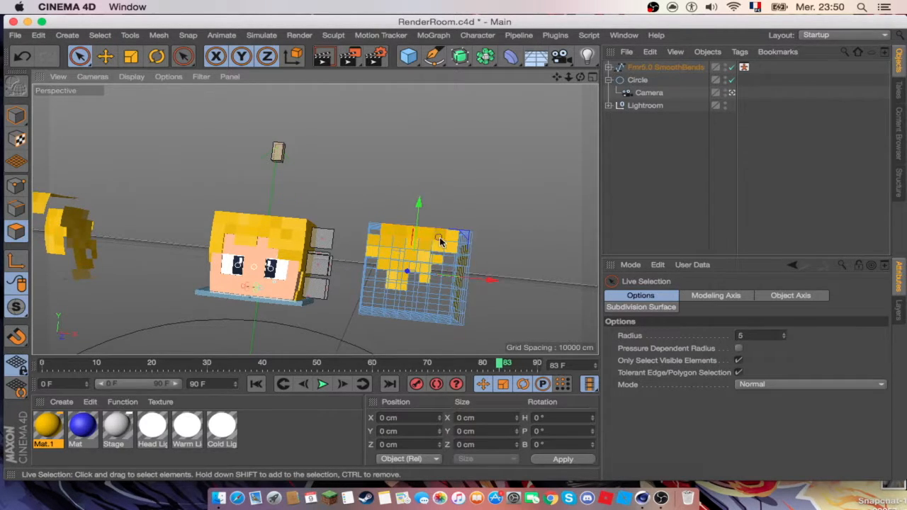
left_click(378, 241)
Add the visible hair polygons on the top, sides and back of meshHat to the selection.
left_click_drag(578, 80, 440, 199)
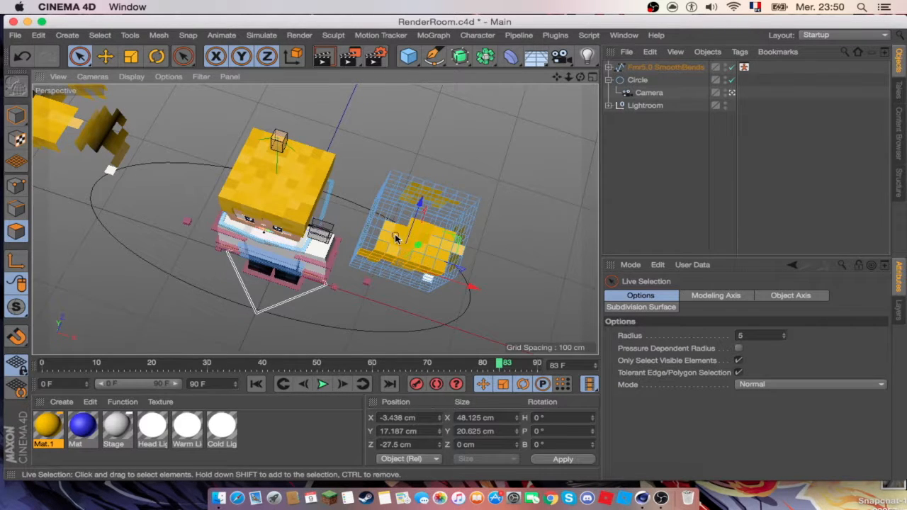
left_click(450, 247, "shift")
left_click_drag(580, 76, 365, 51)
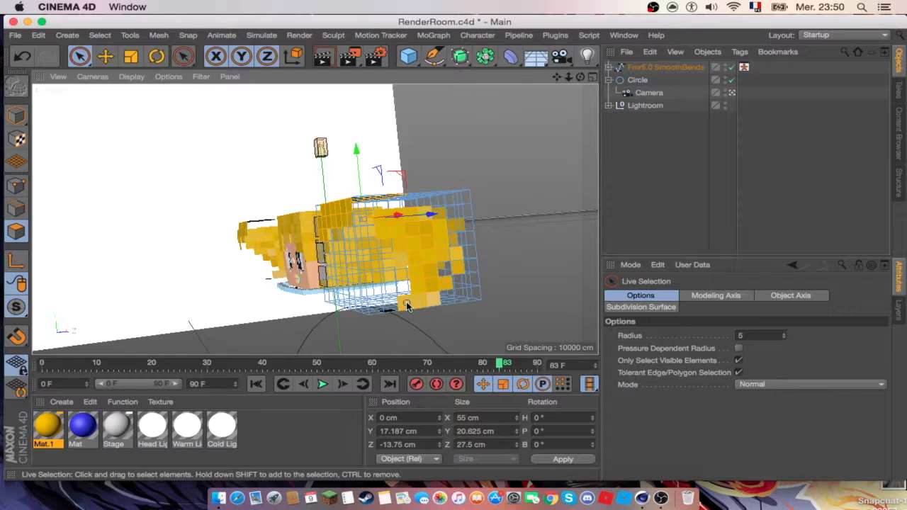
left_click(439, 291, "shift")
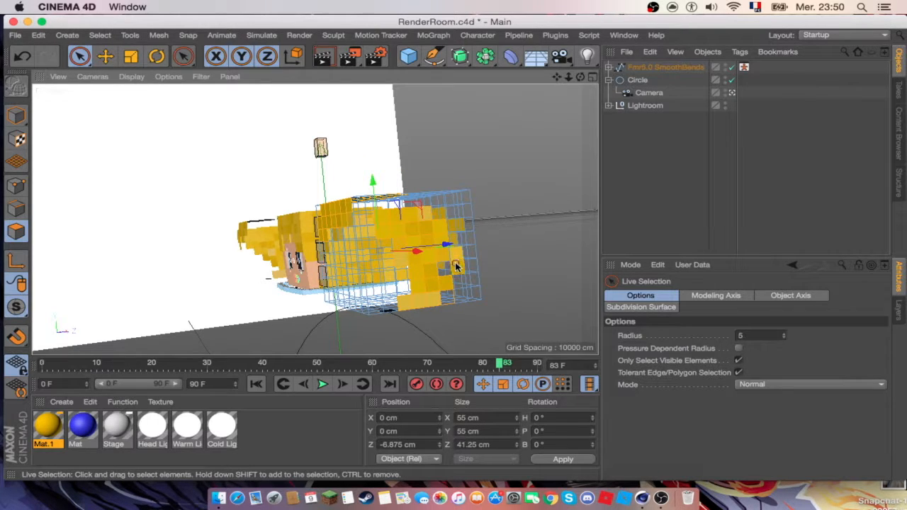
left_click(453, 261, "shift")
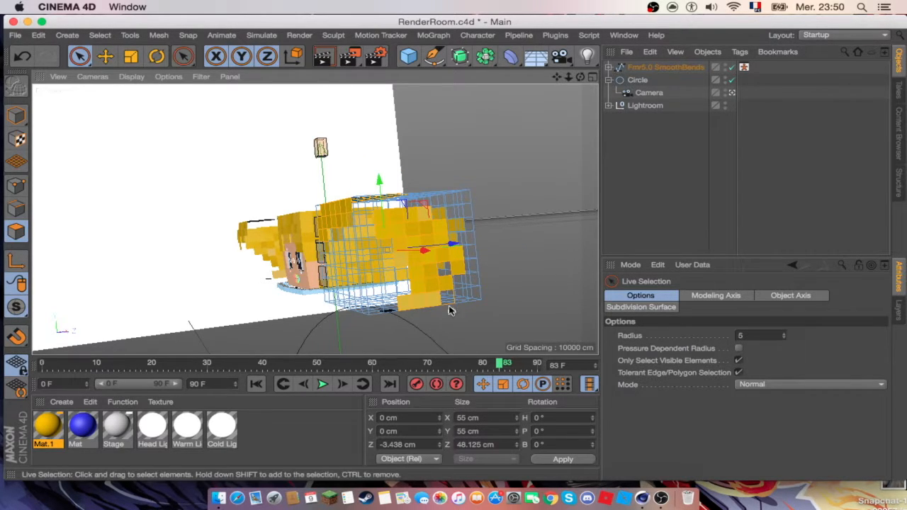
left_click_drag(466, 249, 248, 227, "alt")
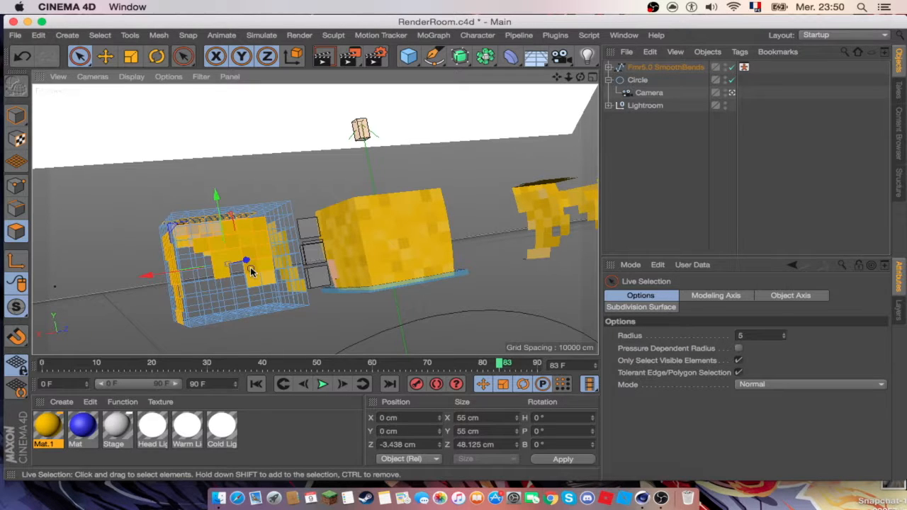
left_click_drag(579, 77, 594, 78)
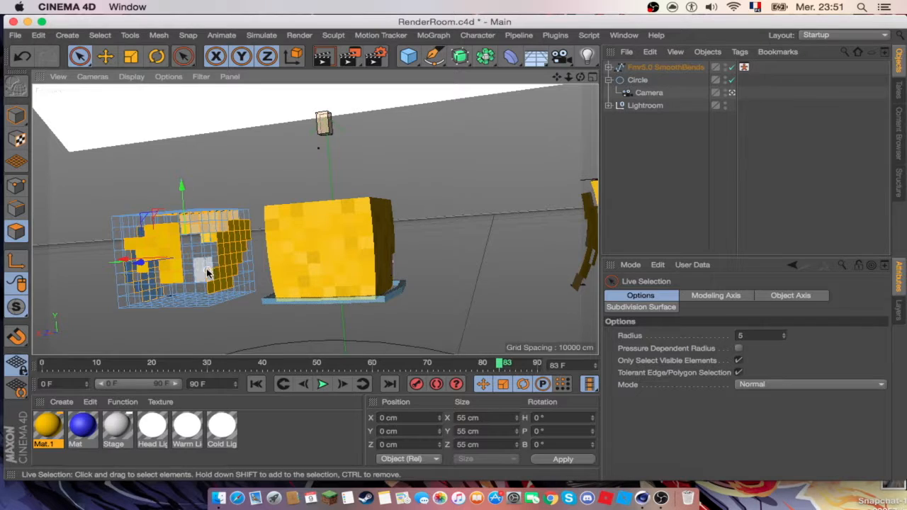
Extrude the selected meshHat polygons with an offset of -1.3 cm, followed by a second extrusion of 0.4 cm.
left_click_drag(581, 77, 343, 77)
right_click(474, 236)
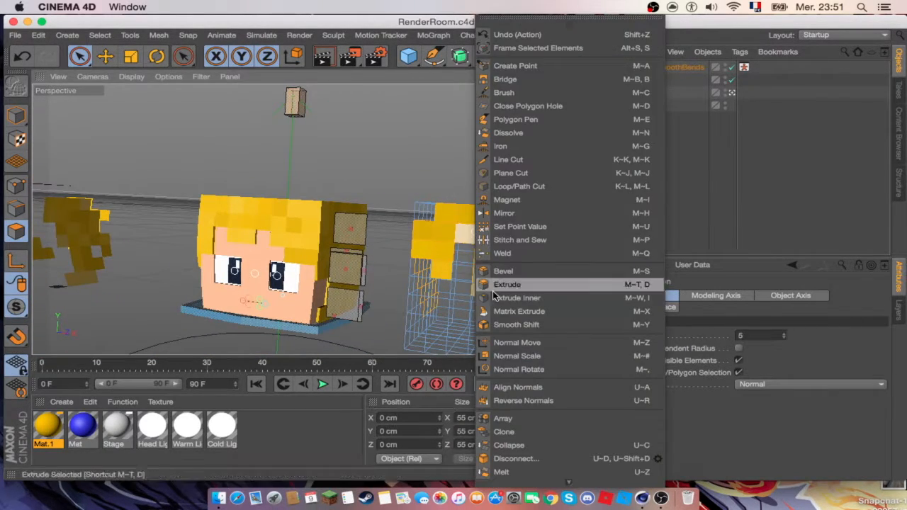
left_click(518, 287)
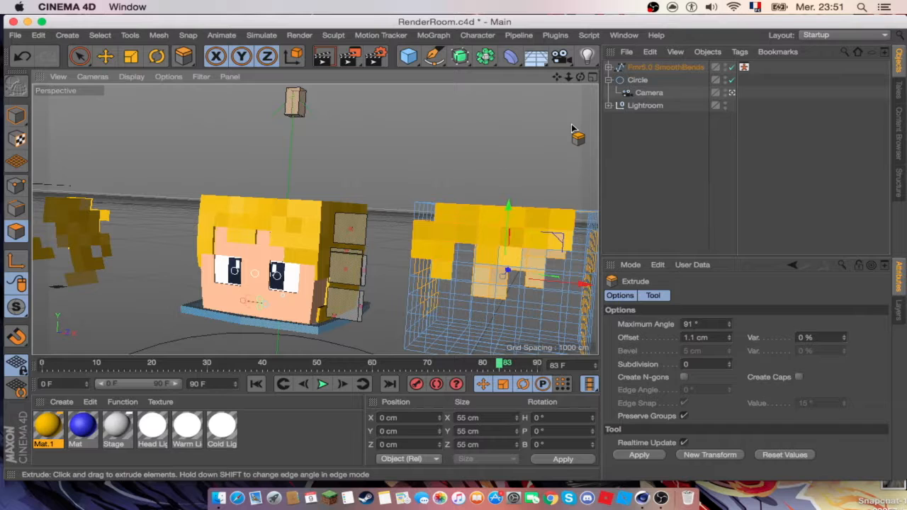
left_click_drag(518, 287, 501, 287)
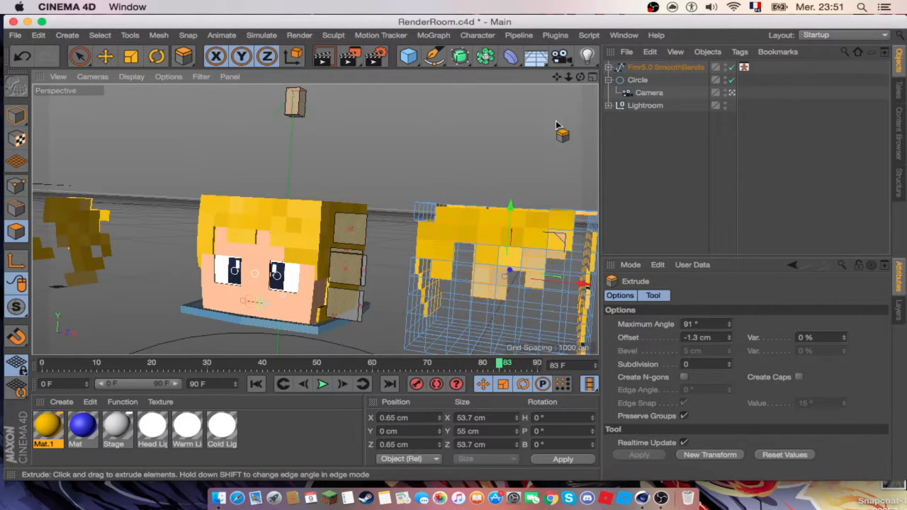
left_click_drag(564, 113, 576, 114)
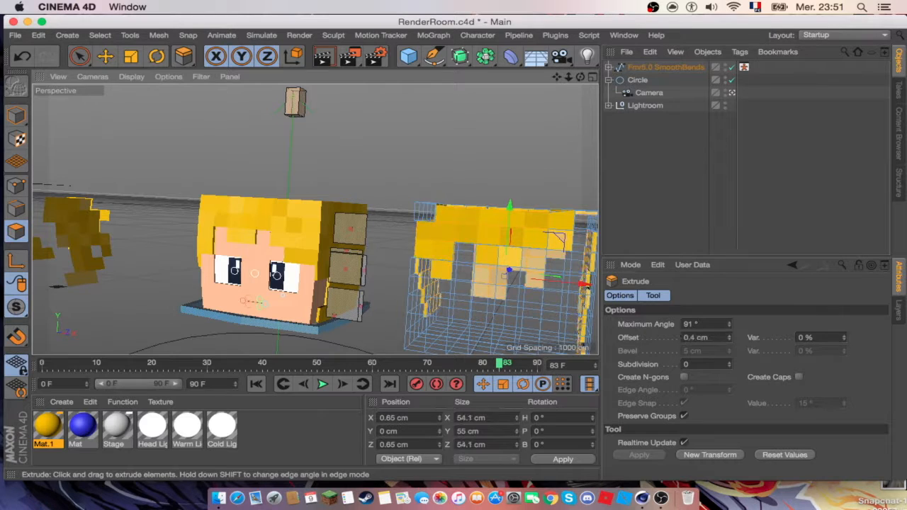
In Model mode, set the X position of meshHat to 0 cm to place it over the head.
left_click(17, 117)
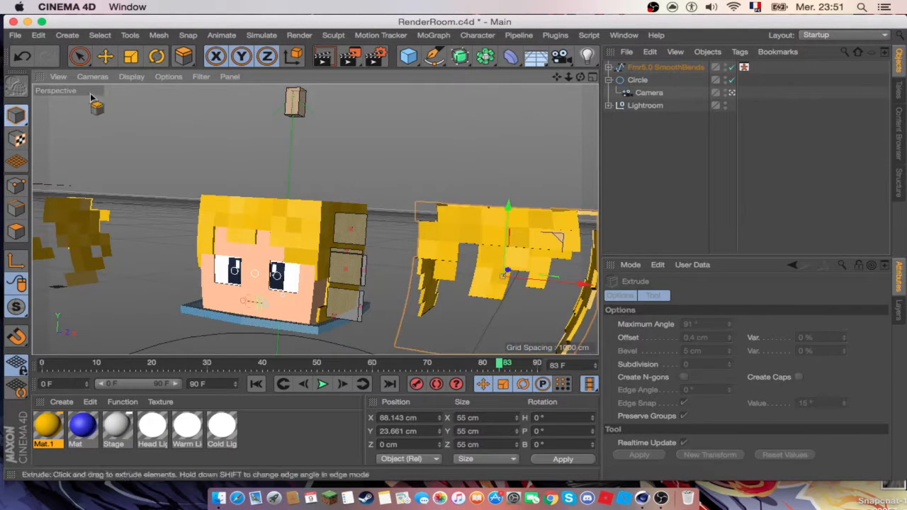
left_click(105, 57)
left_click(471, 227)
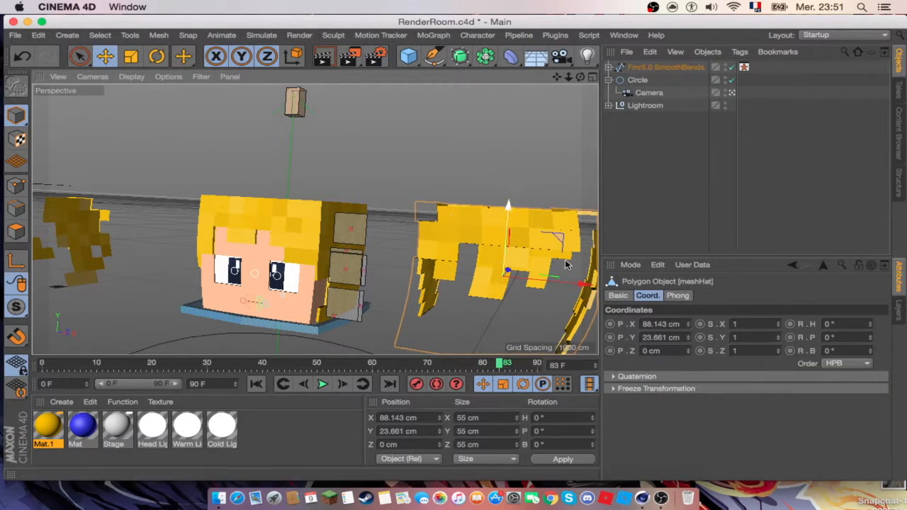
key("BackSpace")
type("0")
key("Return")
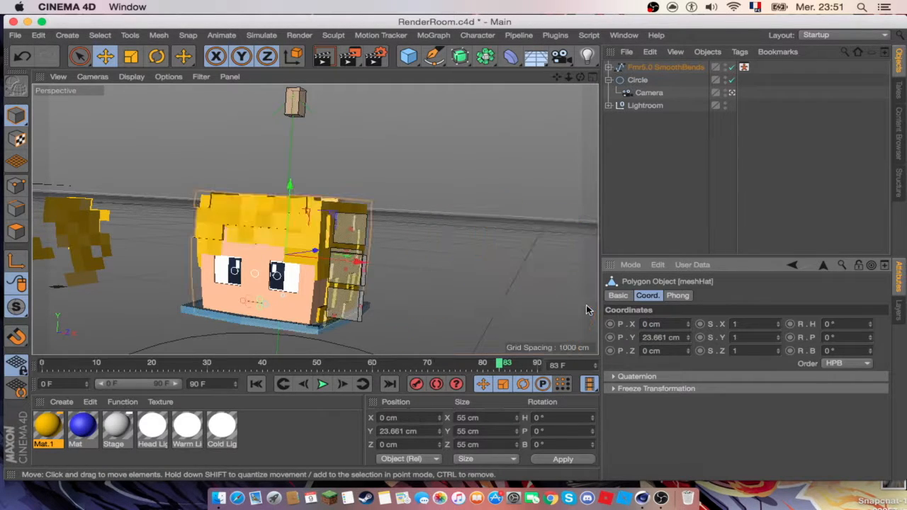
Select the visible hair polygons on the front of EXTRUDE_meshHat in Polygon mode, using Live Selection with radius 5.
left_click_drag(557, 77, 766, 109)
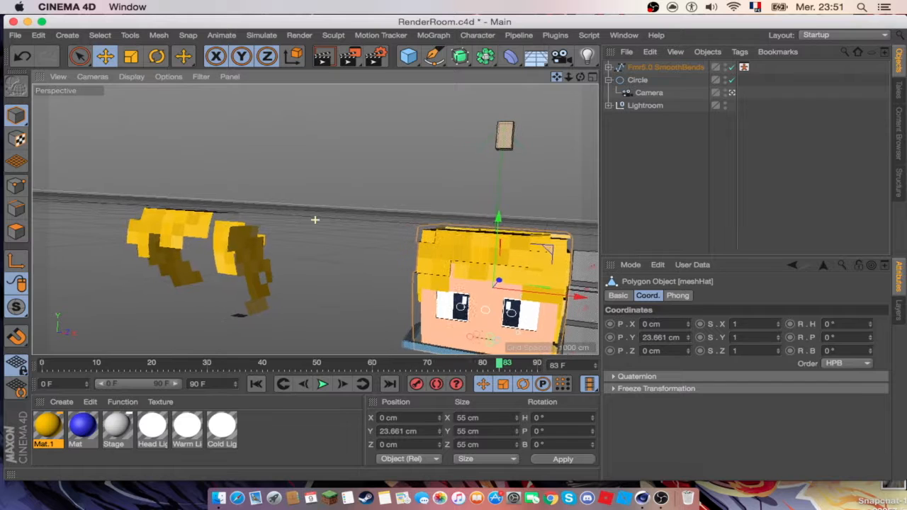
left_click(161, 223)
left_click_drag(579, 76, 647, 103)
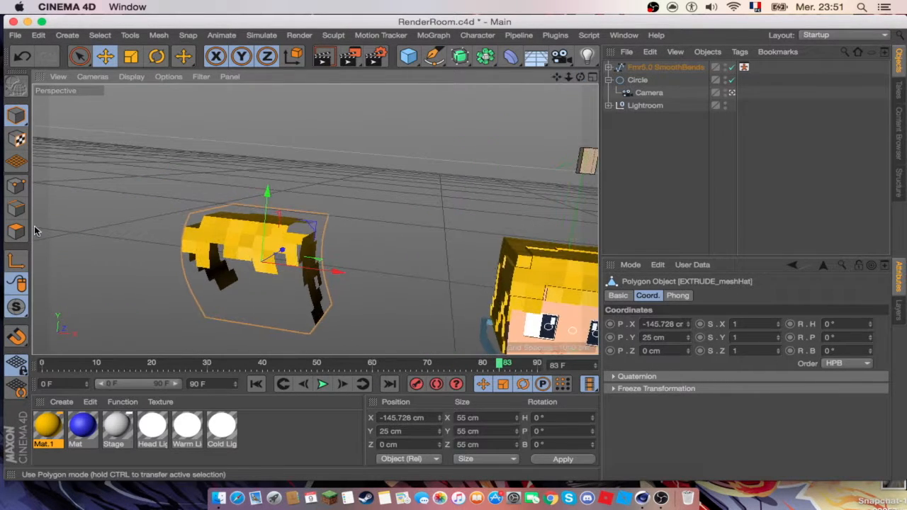
left_click(18, 232)
left_click(80, 56)
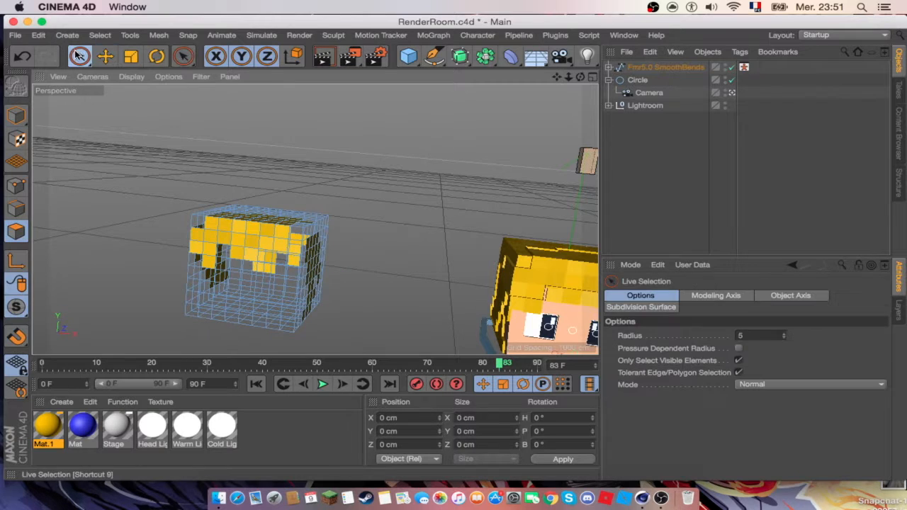
mouse_move(211, 230)
left_mouse_down()
mouse_move(277, 236)
mouse_move(248, 245)
left_mouse_up()
scroll(316, 221, "up", 2)
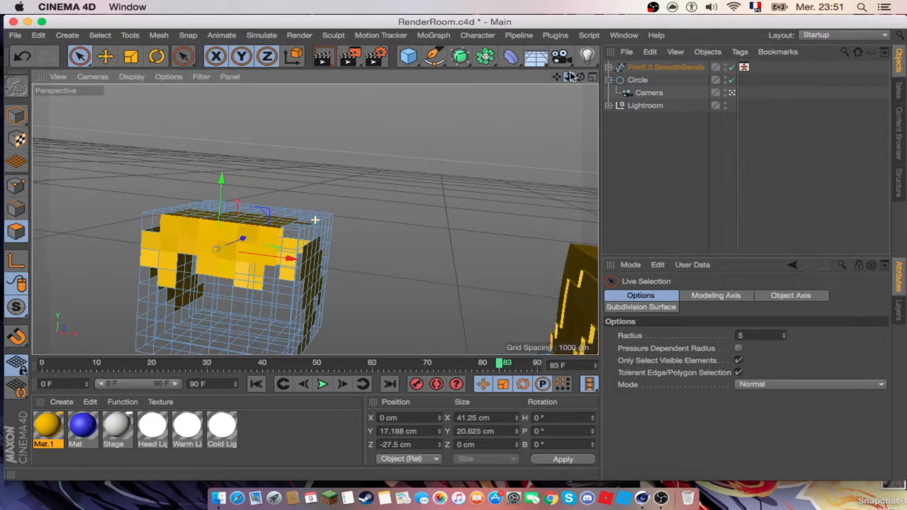
left_click_drag(555, 77, 615, 87)
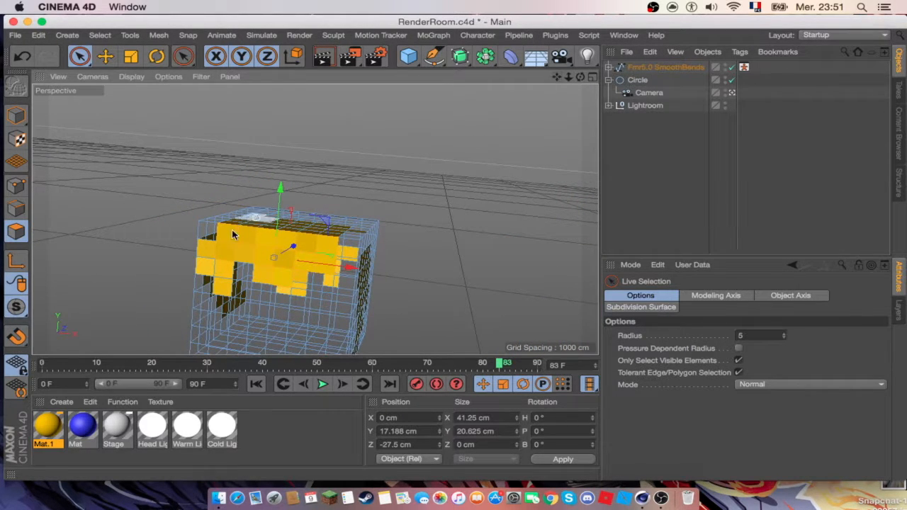
mouse_move(216, 253)
left_mouse_down("shift")
mouse_move(202, 271)
mouse_move(217, 266)
mouse_move(217, 286)
left_mouse_up("shift")
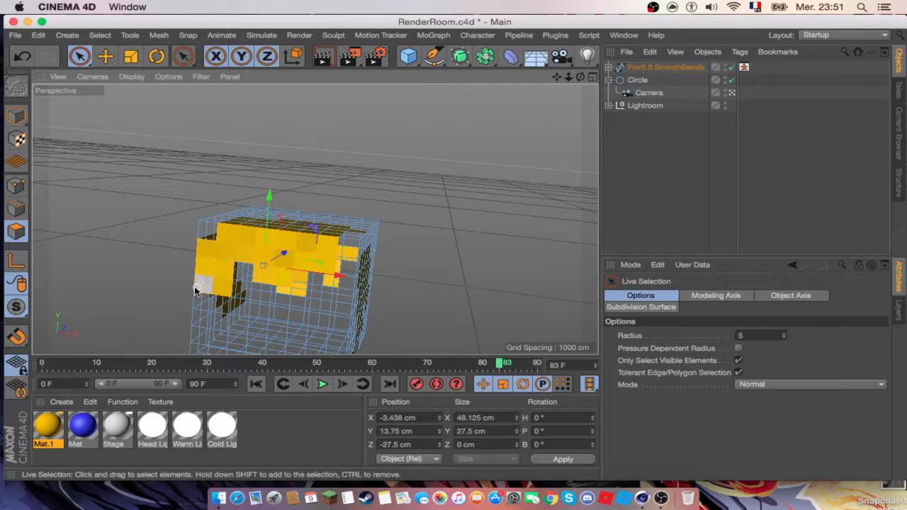
Add the visible hair polygons on the top, sides and back of EXTRUDE_meshHat to the selection.
left_click_drag(580, 76, 579, 122)
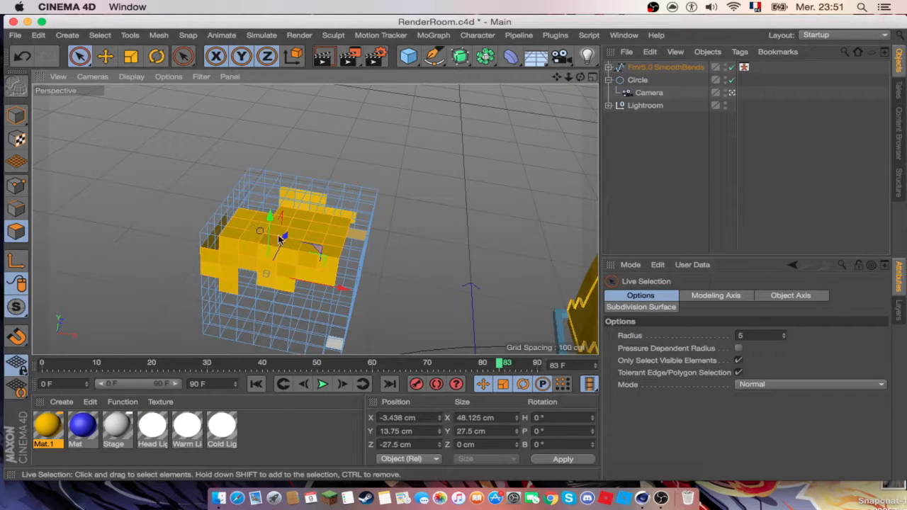
left_click(342, 235, "shift")
left_click_drag(580, 76, 443, 50)
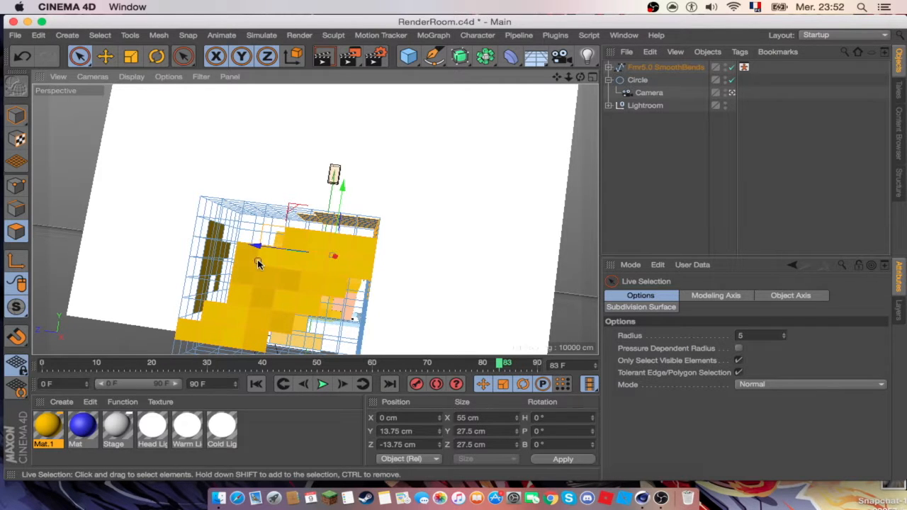
left_click_drag(258, 264, 273, 249, "shift")
left_click_drag(579, 77, 468, 197)
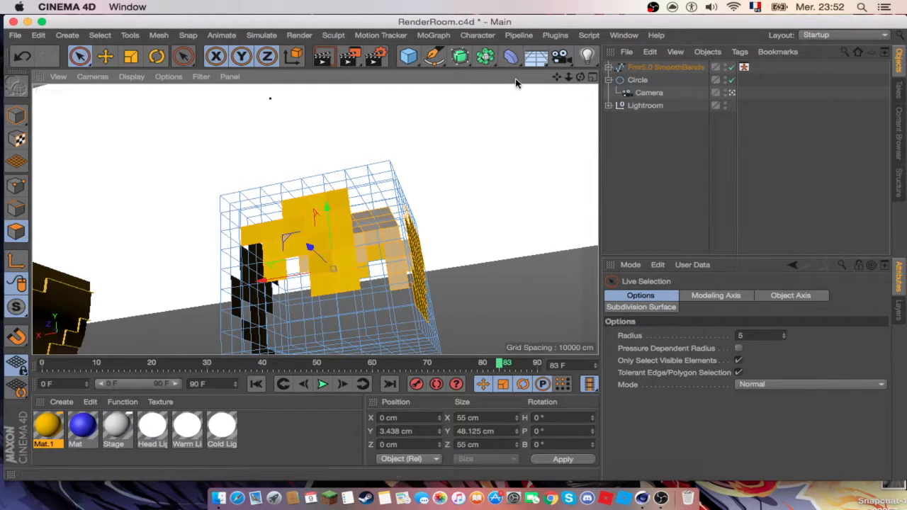
left_click_drag(580, 76, 592, 50)
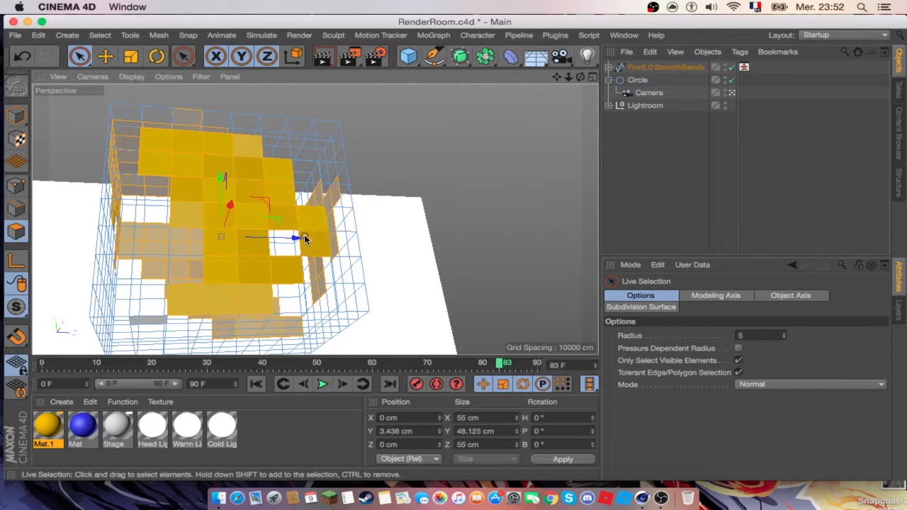
Extrude the selected EXTRUDE_meshHat polygons with an offset of 2.7 cm.
right_click(232, 186)
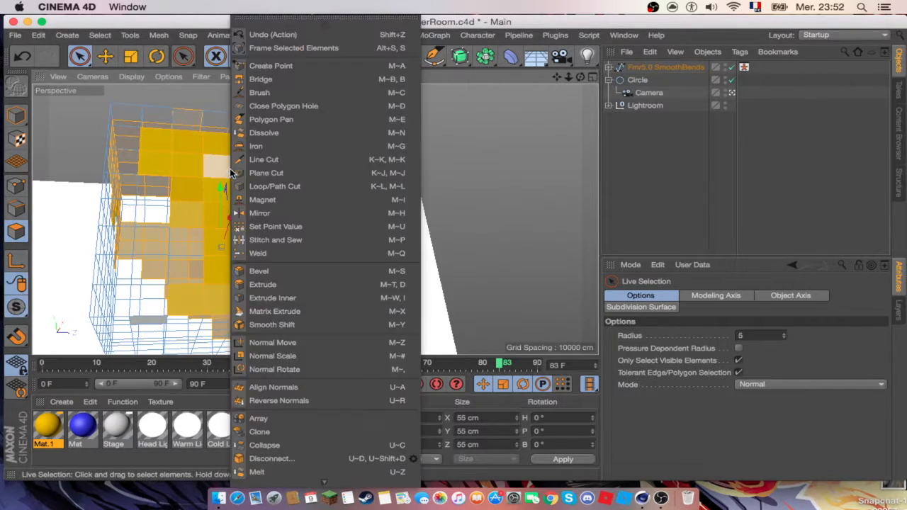
left_click(278, 283)
left_click_drag(580, 77, 314, 219)
left_click_drag(567, 78, 431, 121)
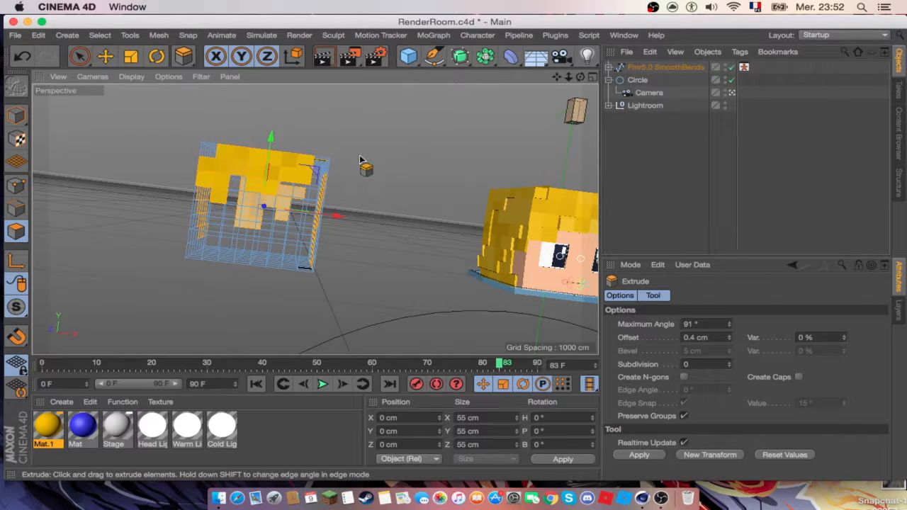
left_click_drag(400, 168, 449, 168)
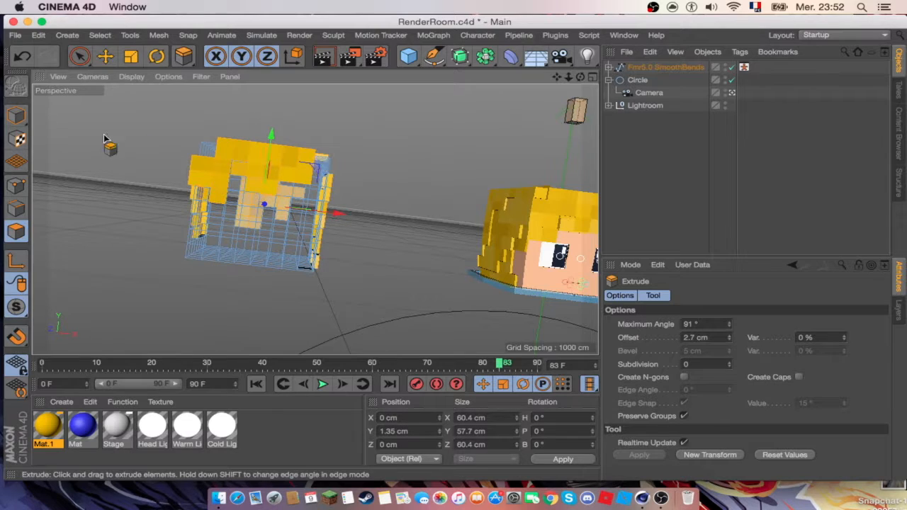
Select a patch of hair polygons on the front and top of EXTRUDE_meshHat and extrude it 1.4 cm.
left_click(83, 58)
left_click_drag(580, 76, 580, 128)
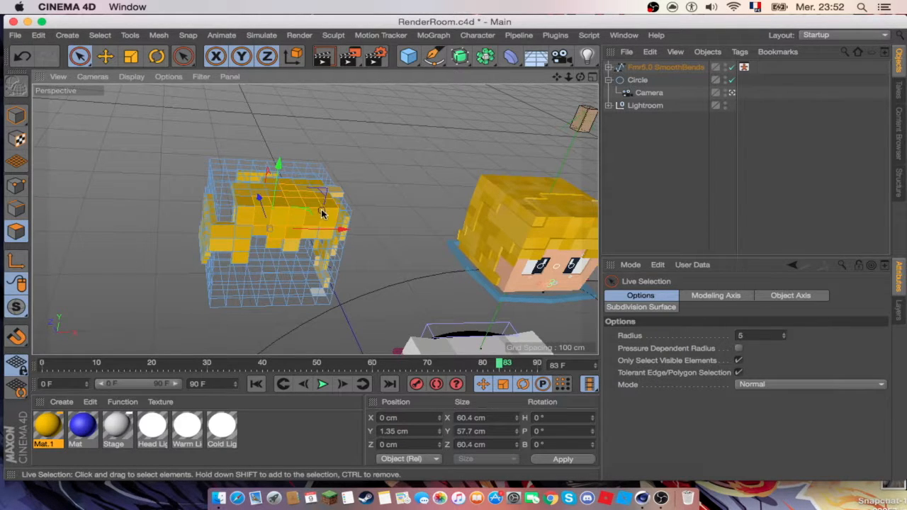
left_click(280, 212)
right_click(279, 212)
left_click(327, 282)
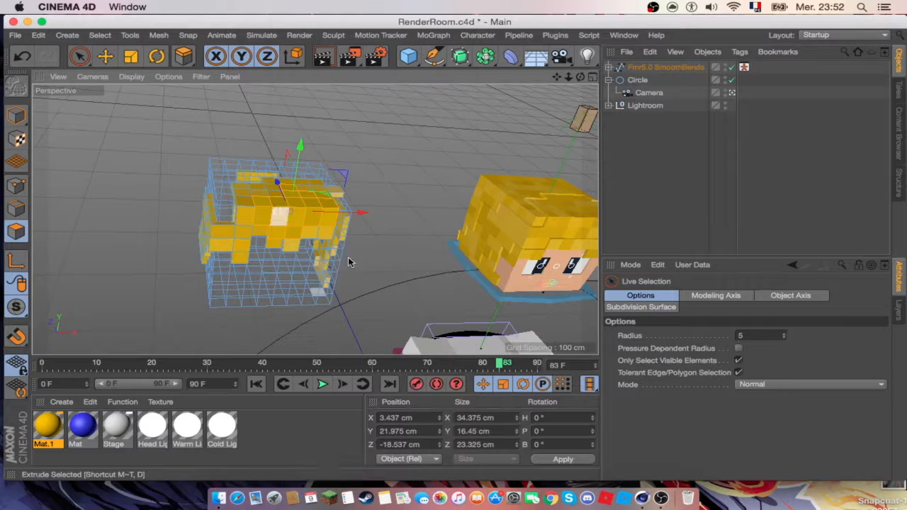
left_click_drag(290, 210, 305, 210)
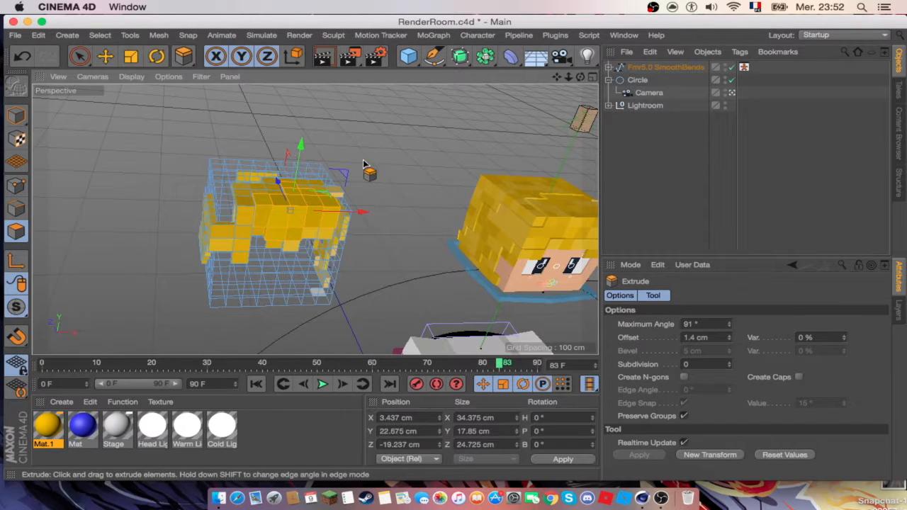
Select a smaller patch of polygons within the raised fringe of EXTRUDE_meshHat and extrude it 1.1 cm.
left_click(79, 56)
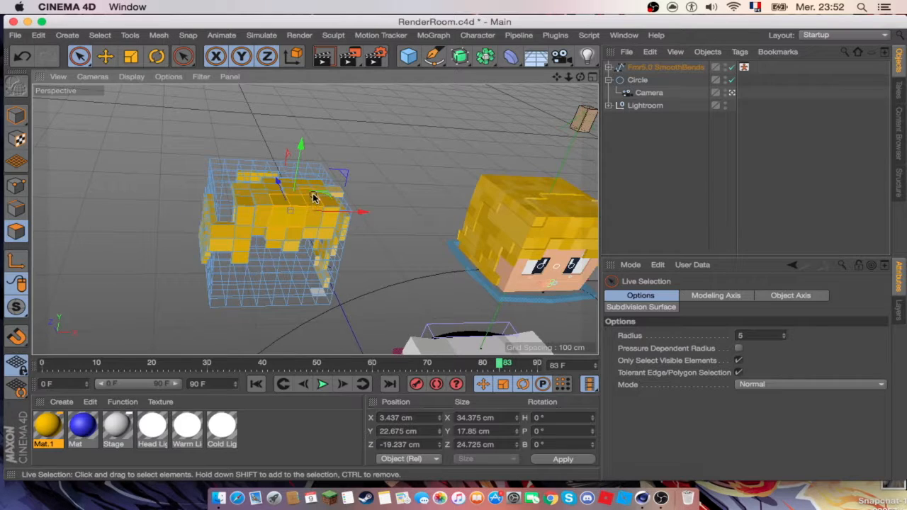
left_click(289, 213)
right_click(301, 212)
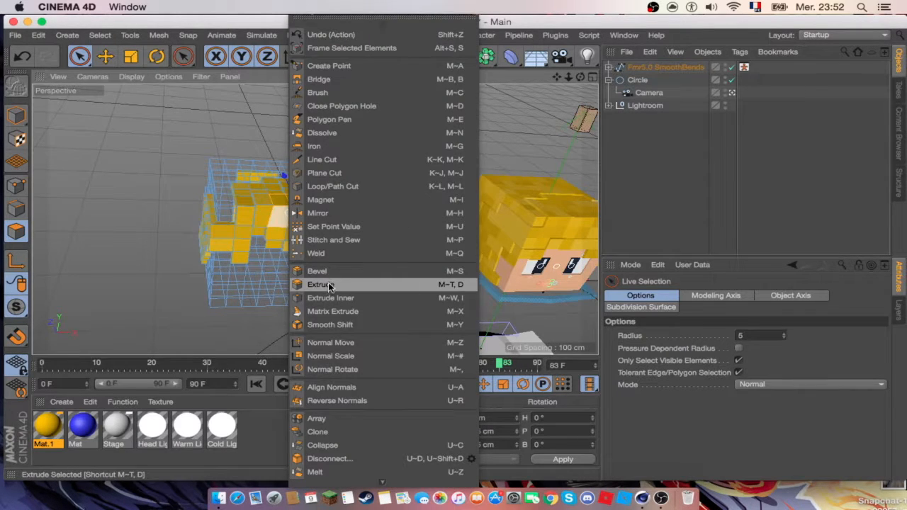
left_click(336, 288)
left_click_drag(395, 205, 404, 205)
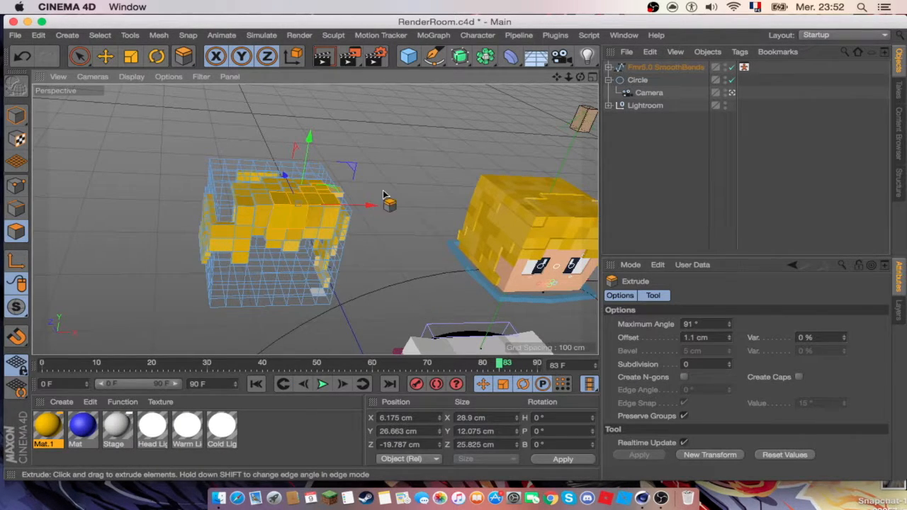
In Model mode, set the X position of EXTRUDE_meshHat to 0 cm to place it over the head.
left_click(17, 115)
left_click(104, 56)
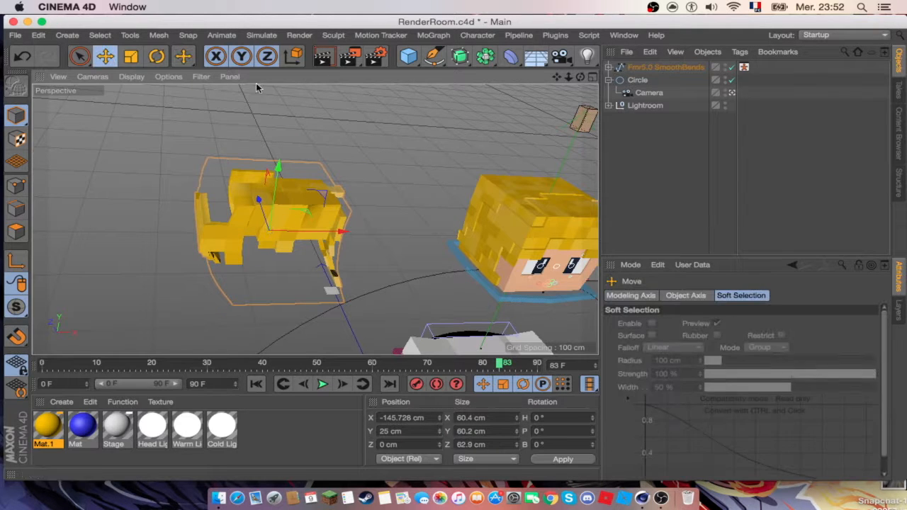
left_click(433, 202)
left_click(323, 215)
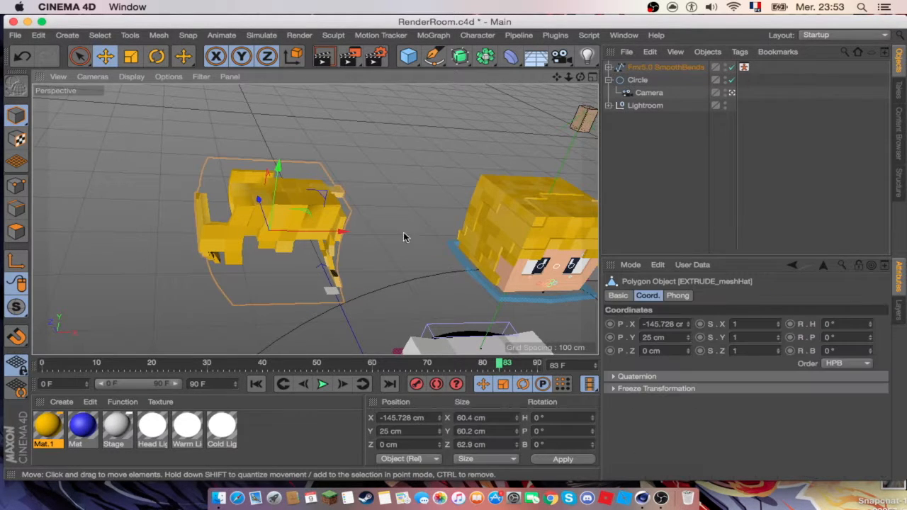
left_click_drag(676, 324, 551, 308)
key("BackSpace")
type("0cm")
key("Return")
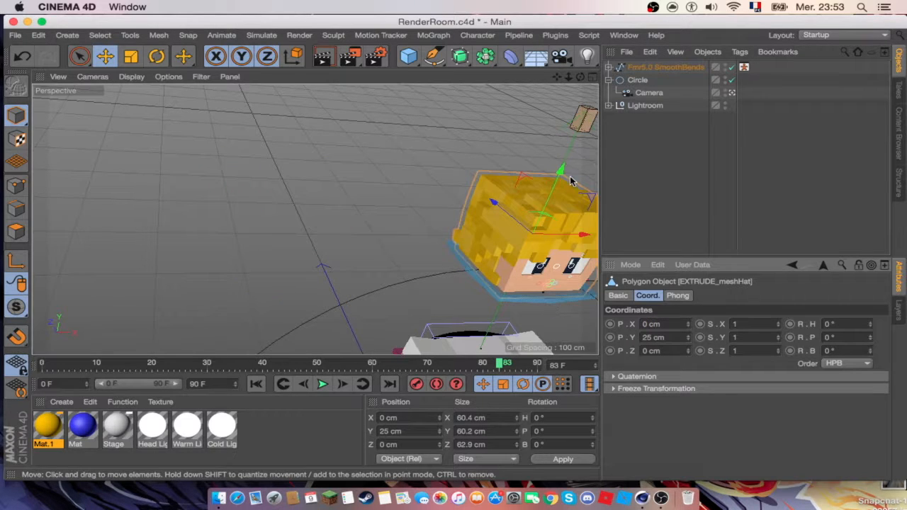
Spread the rig's legs by moving both foot controllers outward along X, shifting goalLegL about 19 cm.
left_click_drag(580, 77, 314, 219)
left_click_drag(585, 79, 313, 219)
left_click_drag(557, 77, 315, 220)
left_click(327, 289)
left_click_drag(382, 295, 324, 288)
left_click(426, 307)
left_click_drag(459, 308, 500, 310)
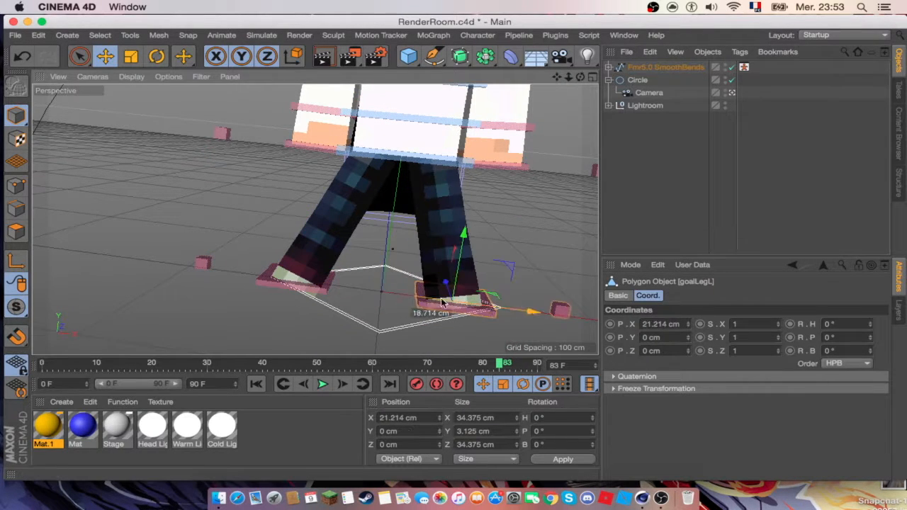
Select the shoe polygons around the bottom of the right leg, extrude them 1.5 cm, and return to Model mode.
left_click(269, 226)
left_click(80, 57)
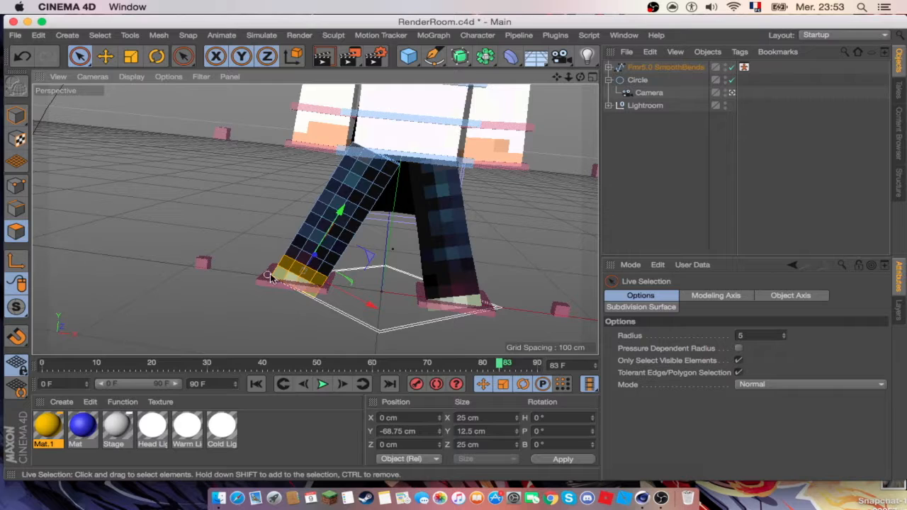
right_click(285, 234)
left_click(312, 284)
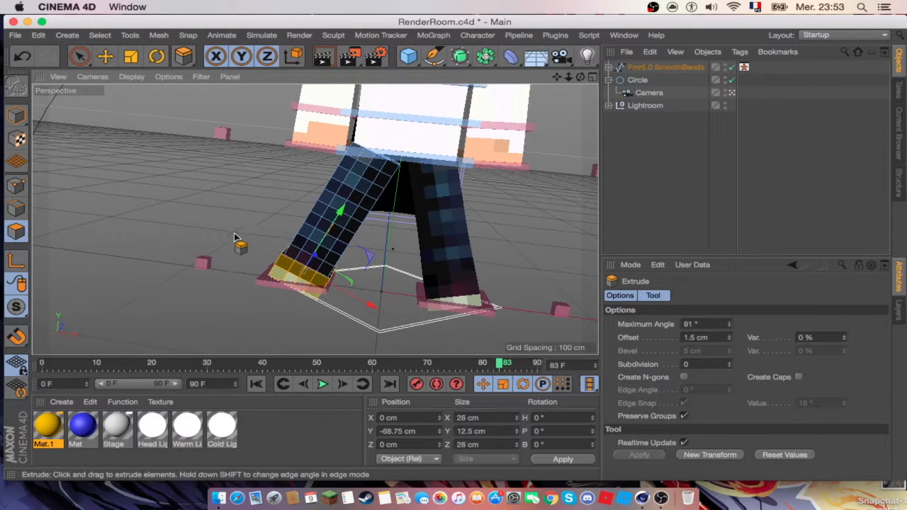
left_click(80, 57)
left_click(105, 56)
left_click(15, 116)
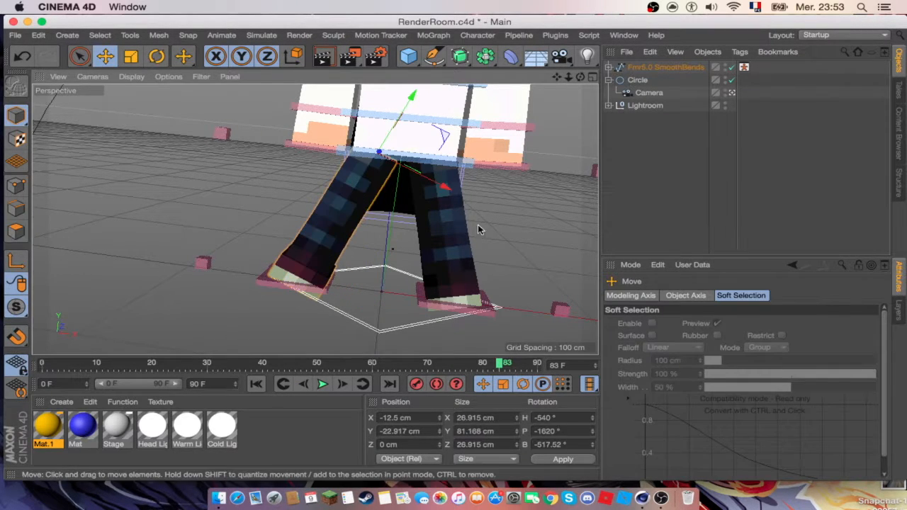
Select the shoe polygons on all sides of the left leg's bottom in Polygon mode with Live Selection.
left_click(442, 230)
left_click(15, 231)
left_click(80, 57)
left_click_drag(425, 304, 475, 291)
left_click_drag(580, 77, 439, 114)
left_click_drag(474, 331, 433, 340, "shift")
mouse_move(579, 77)
left_mouse_down()
mouse_move(314, 219)
mouse_move(283, 262)
left_mouse_up()
left_click_drag(234, 318, 185, 294, "shift")
left_click(24, 57)
mouse_move(231, 316)
left_mouse_down("shift")
mouse_move(265, 319)
mouse_move(248, 298)
left_mouse_up("shift")
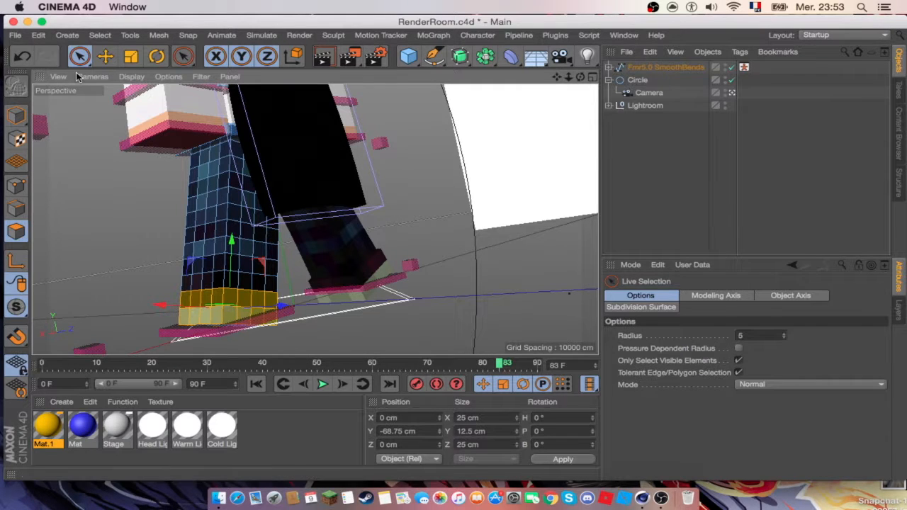
left_click_drag(580, 77, 455, 211)
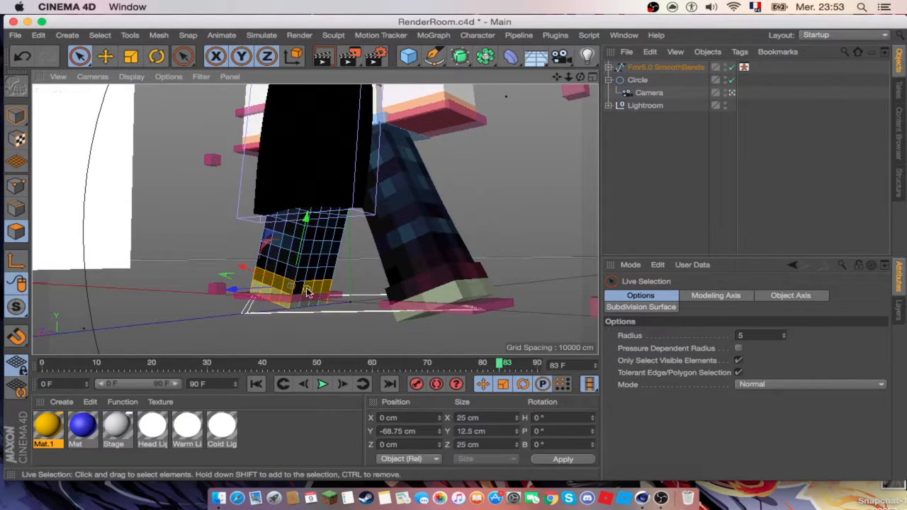
Extrude the left leg's selected shoe polygons with an offset of 1.1 cm.
right_click(324, 301)
left_click(333, 286)
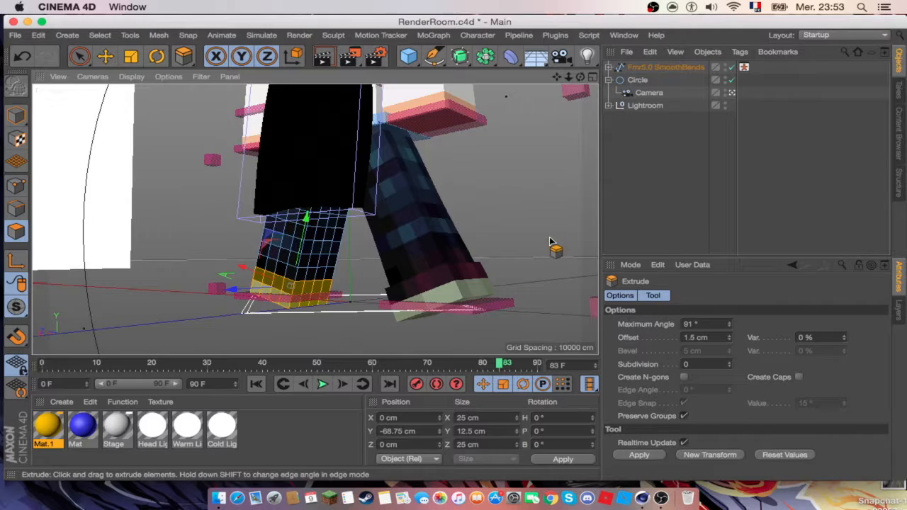
left_click_drag(333, 286, 343, 286)
In Model mode, seat the head on the body by setting the neck controller's Y to 0 cm, then lowering it about 6.6 cm.
left_click_drag(580, 77, 314, 219)
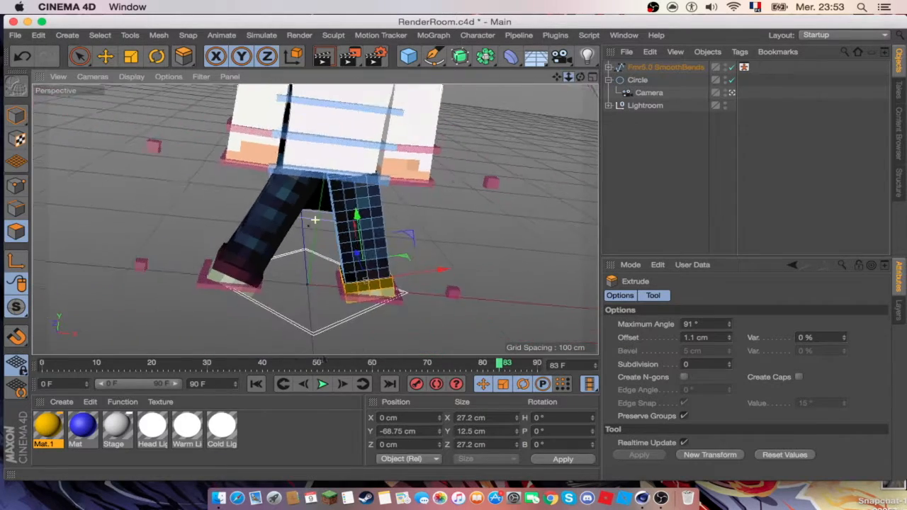
left_click_drag(560, 80, 413, 170)
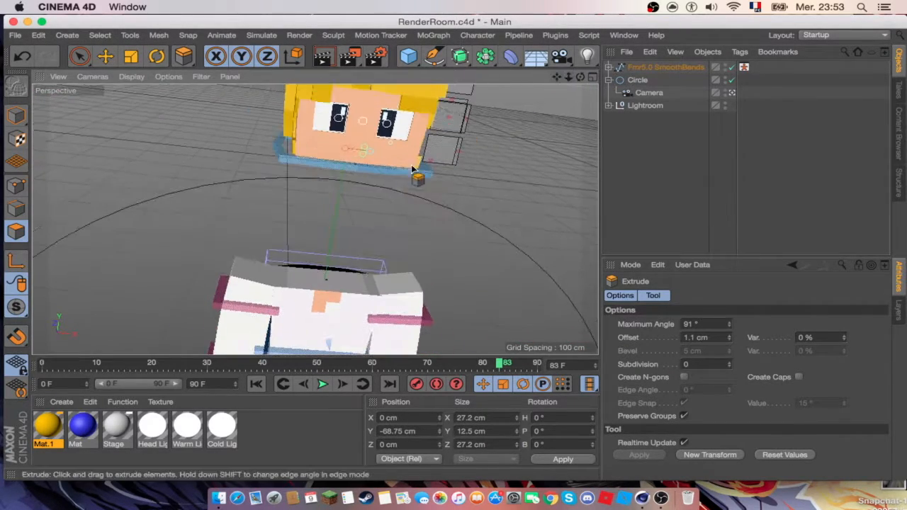
left_click(22, 111)
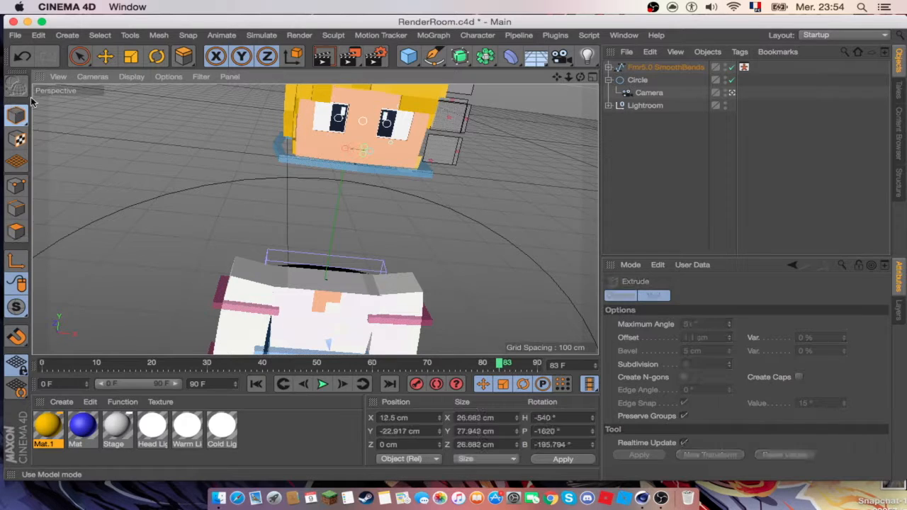
left_click(104, 59)
left_click(464, 178)
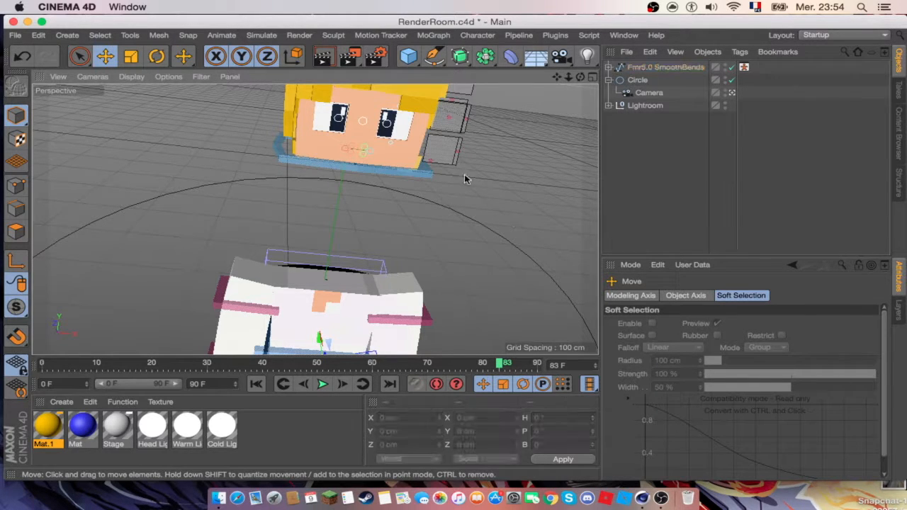
left_click(402, 177)
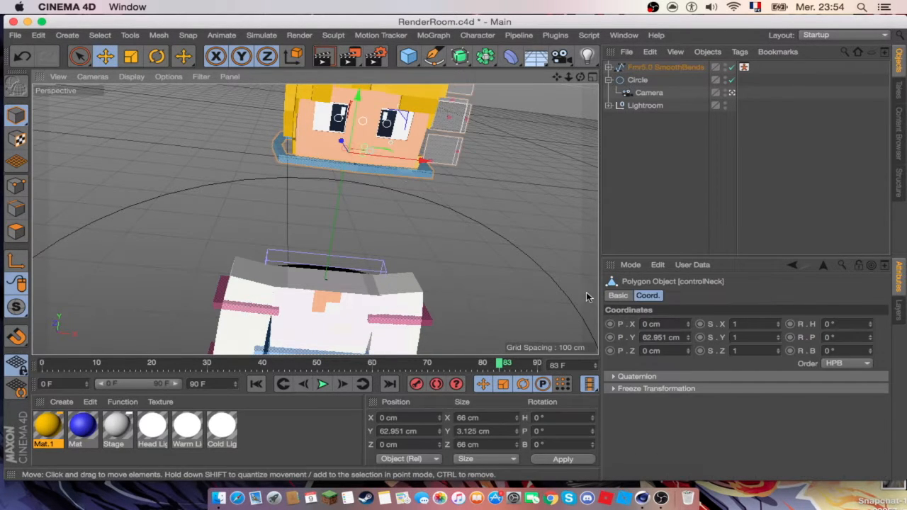
double_click(667, 337)
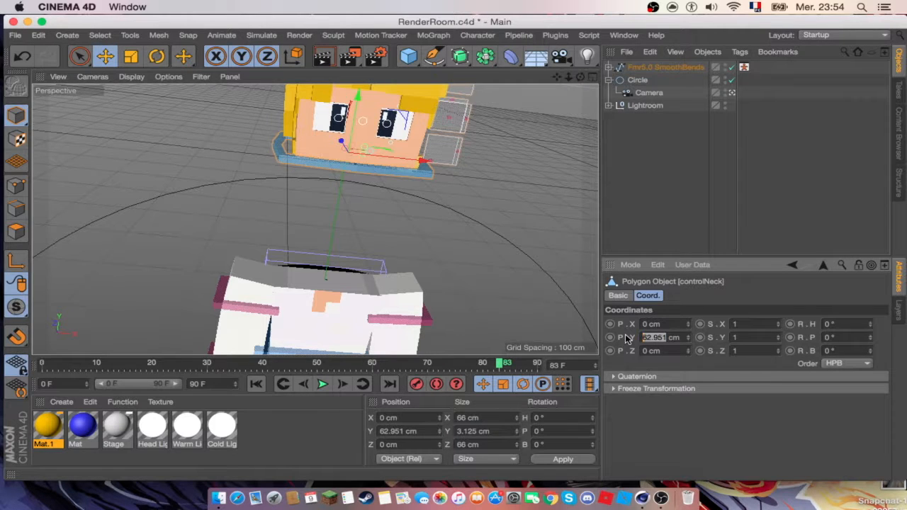
type("0")
key("Return")
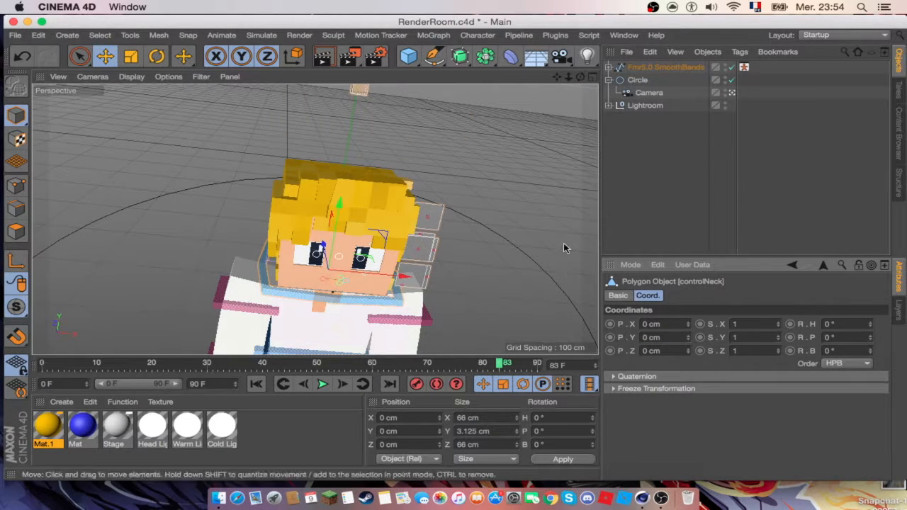
left_click_drag(569, 77, 580, 44)
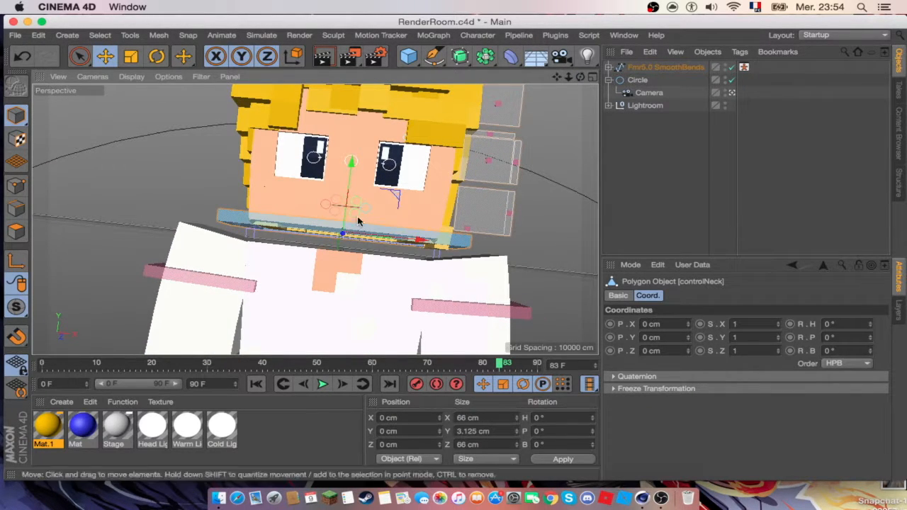
left_click_drag(353, 170, 355, 201)
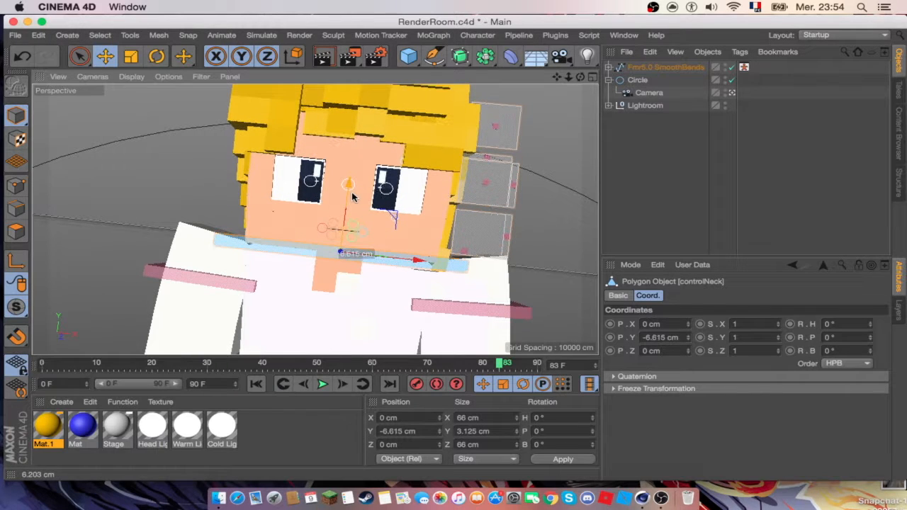
Make the face smile by raising the mouth expression controller to a Y of about 3.3 cm.
left_click(476, 185)
left_click_drag(487, 173, 486, 177)
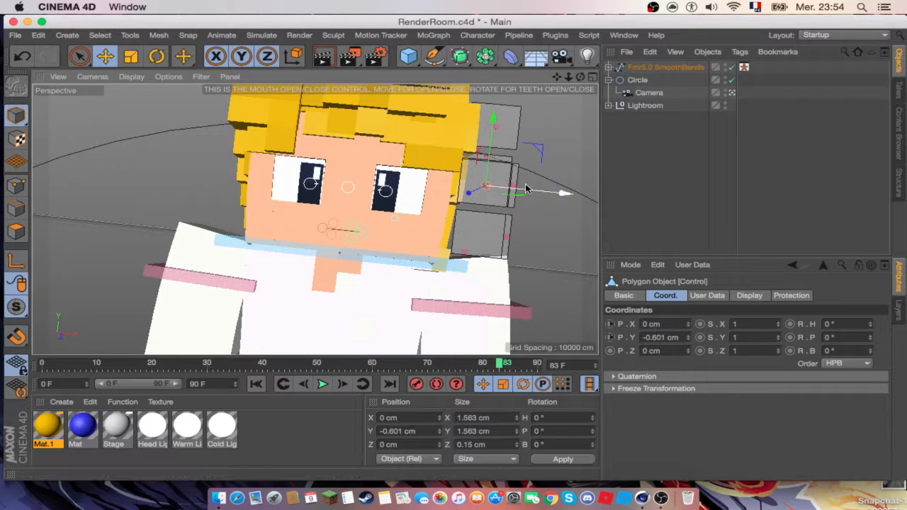
left_click(530, 177)
left_click(510, 186)
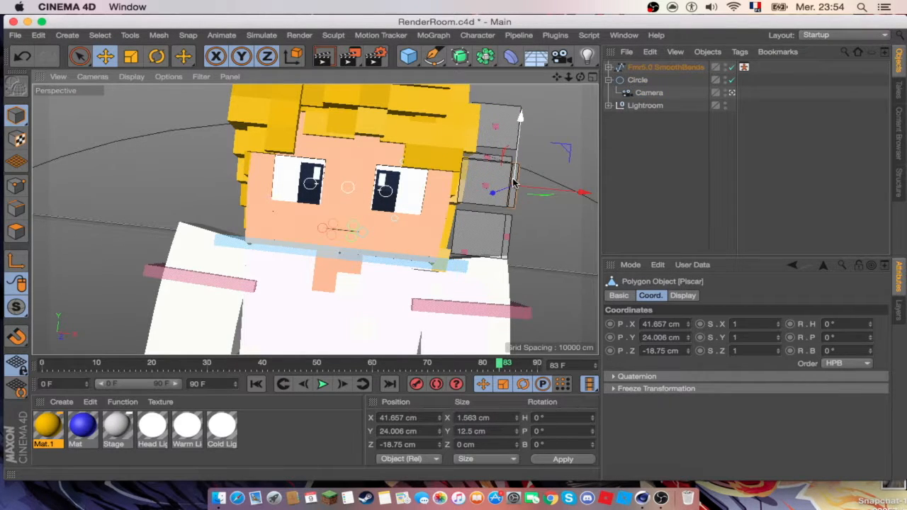
left_click(527, 214)
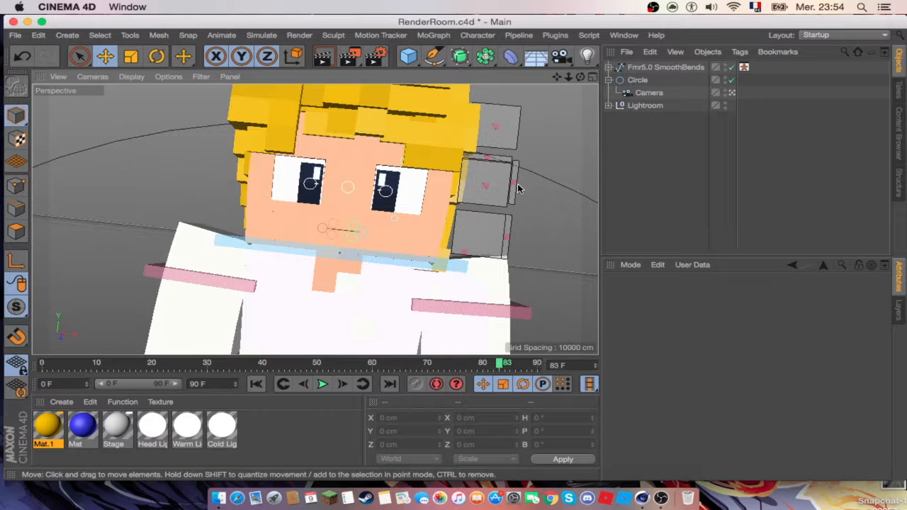
left_click(518, 170)
left_click_drag(515, 165, 511, 213)
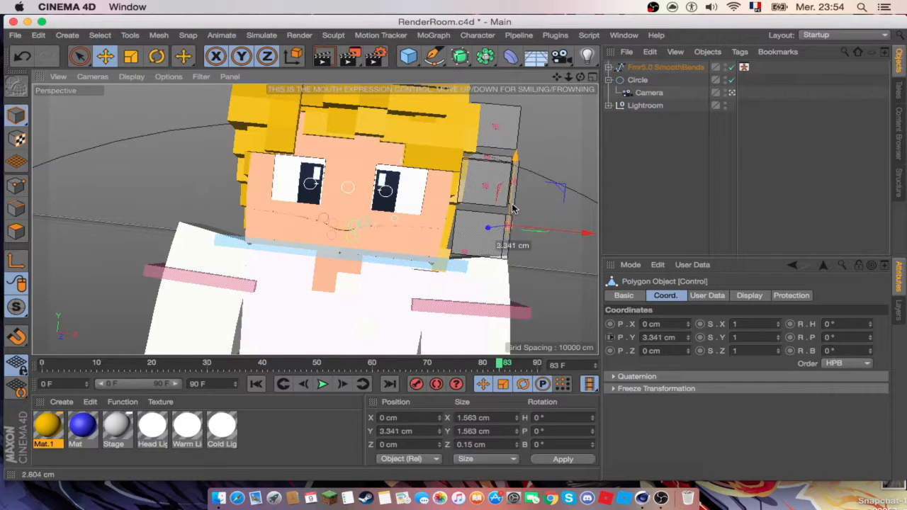
Adjust the horizontal slider of the facial controls beside the head by moving it sideways.
left_click(468, 254)
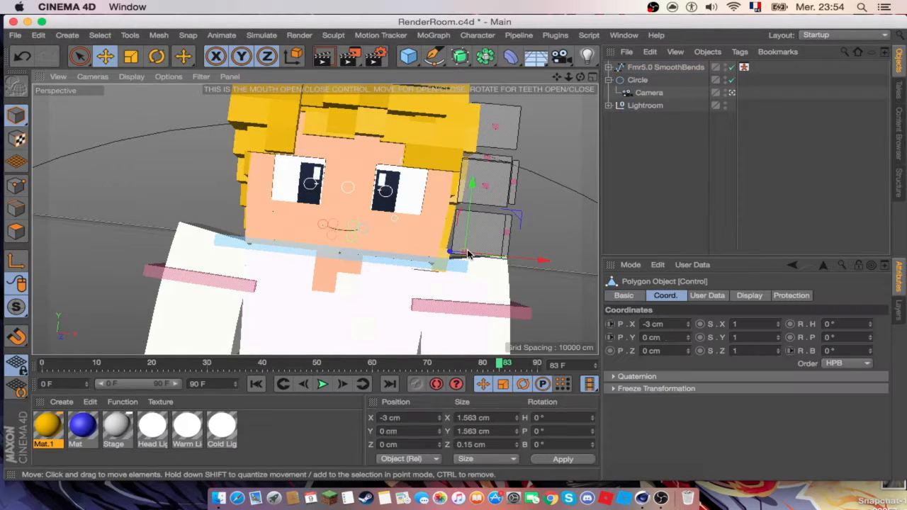
left_click(487, 161)
left_click_drag(487, 162, 448, 153)
left_click(494, 162)
left_click(508, 156)
left_click(488, 154)
left_click(553, 208)
Pose the left arm bent forward by moving its hand controller goalArmL_L outward, up and forward.
left_click_drag(568, 76, 482, 76)
left_click(369, 321)
left_click_drag(435, 322, 441, 323)
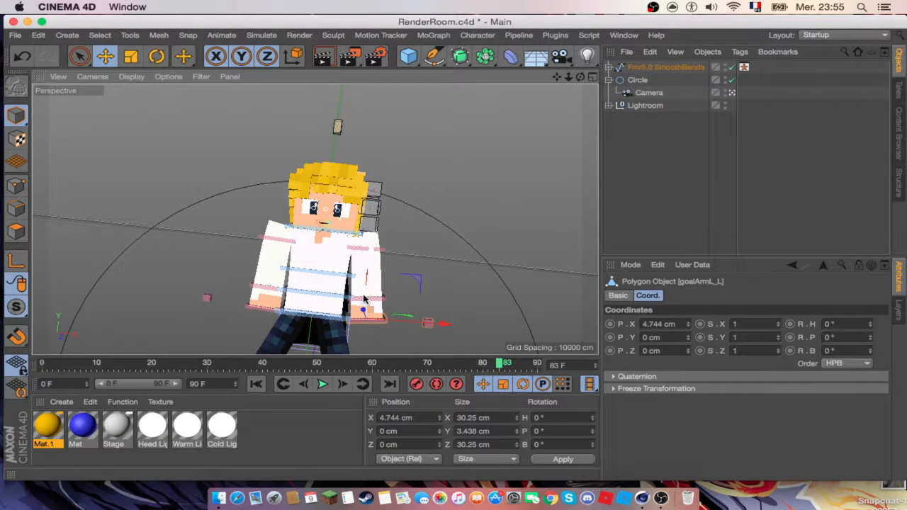
left_click_drag(370, 301, 369, 266)
left_click_drag(581, 76, 496, 77)
left_click_drag(459, 285, 388, 299)
left_click_drag(327, 275, 328, 268)
left_click_drag(394, 286, 374, 289)
Pose the right arm slightly away from the torso by repositioning its arm controllers.
left_click_drag(581, 76, 680, 77)
left_click(253, 311)
left_click_drag(257, 305, 247, 307)
mouse_move(202, 288)
left_mouse_down()
mouse_move(242, 279)
mouse_move(190, 283)
left_mouse_up()
left_click_drag(581, 76, 557, 43)
left_click(297, 313)
left_click_drag(323, 293, 299, 306)
mouse_move(278, 305)
left_mouse_down()
mouse_move(278, 285)
mouse_move(286, 307)
left_mouse_up()
left_click(215, 340)
left_click_drag(256, 334, 279, 321)
left_click_drag(248, 322, 251, 310)
left_click_drag(202, 296, 188, 289)
left_click_drag(256, 260, 257, 270)
Refine the body pose with a small controller move, followed by small adjustments using the Rotate tool.
left_click_drag(580, 76, 368, 124)
left_click(367, 244)
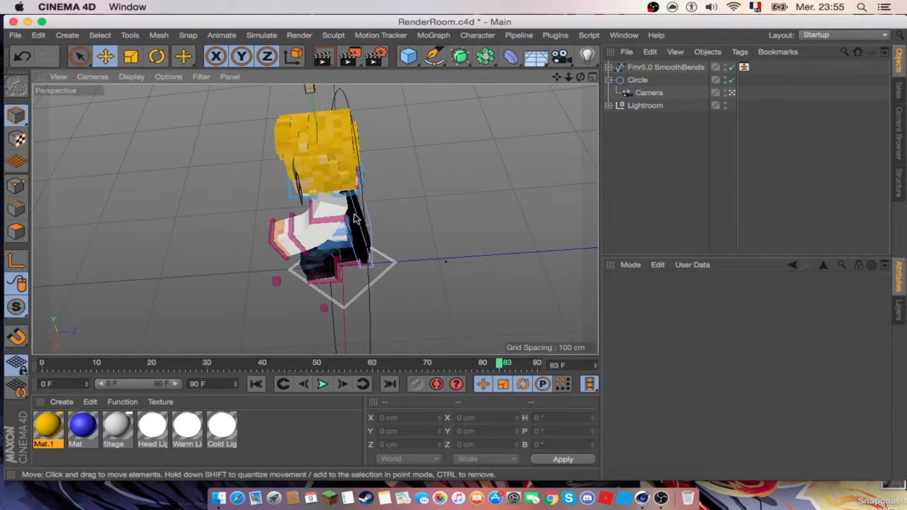
left_click_drag(401, 177, 376, 182)
left_click(156, 56)
left_click_drag(580, 77, 751, 17)
left_click(236, 250)
left_click_drag(271, 234, 269, 266)
left_click(248, 266)
left_click_drag(580, 78, 736, 85)
left_click_drag(315, 286, 313, 291)
Turn and tilt the head by rotating the neck controller to about -4.7° heading and 2.3° pitch.
left_click_drag(579, 77, 411, 82)
left_click(287, 203)
left_click_drag(289, 203, 251, 196)
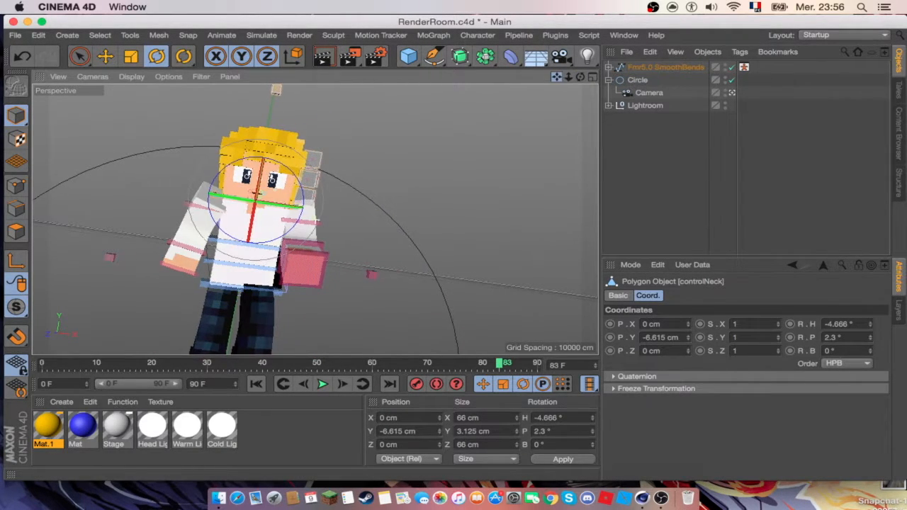
Frame the full posed character and render a preview of the perspective view.
left_click_drag(557, 77, 634, 75)
left_click_drag(559, 77, 548, 51)
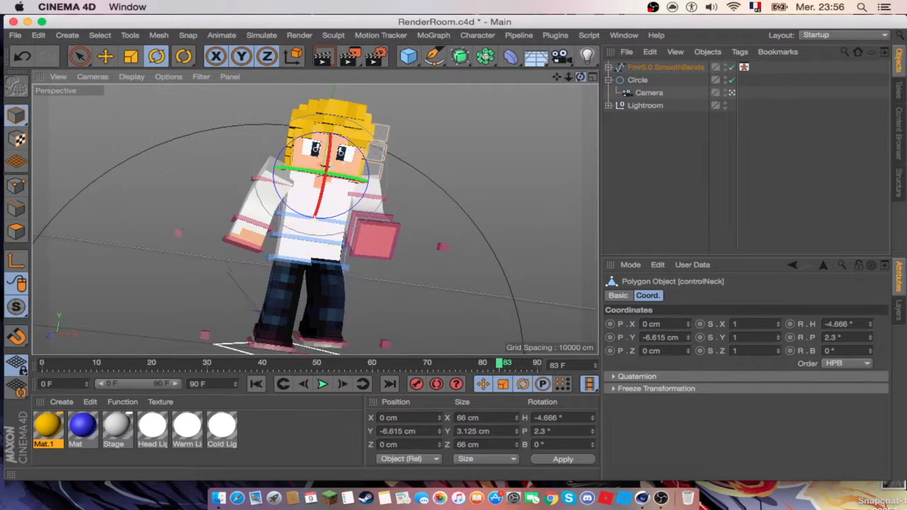
left_click(321, 57)
left_click(348, 219)
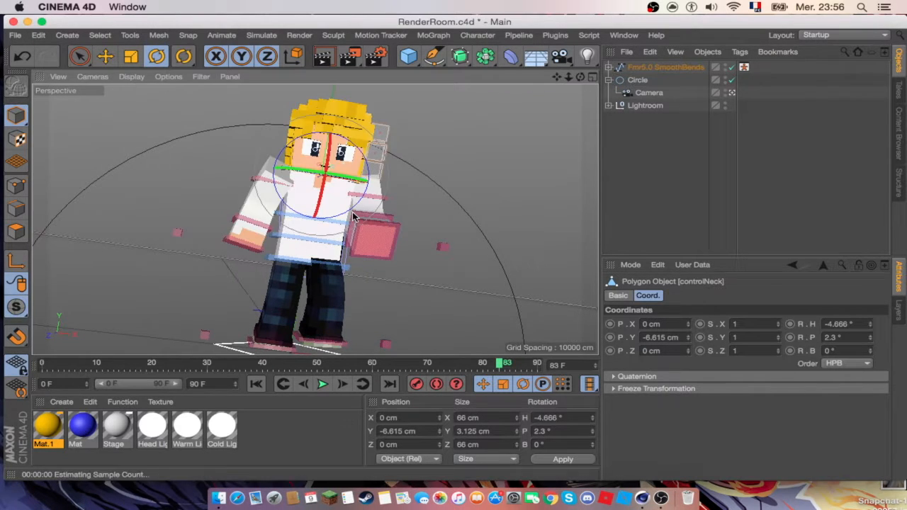